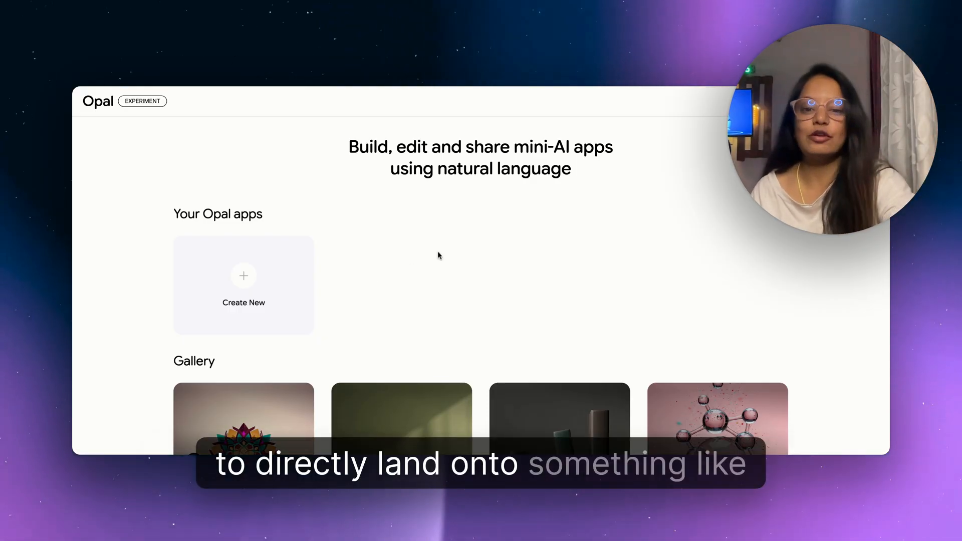
pyautogui.scroll(-5, 438, 255)
pyautogui.scroll(3, 437, 254)
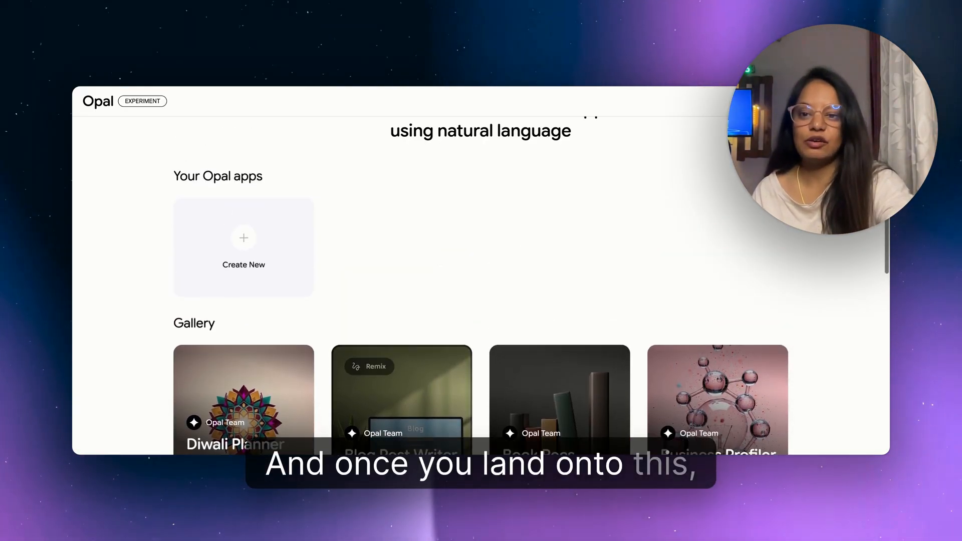
pyautogui.scroll(-3, 481, 286)
pyautogui.scroll(-3, 481, 286)
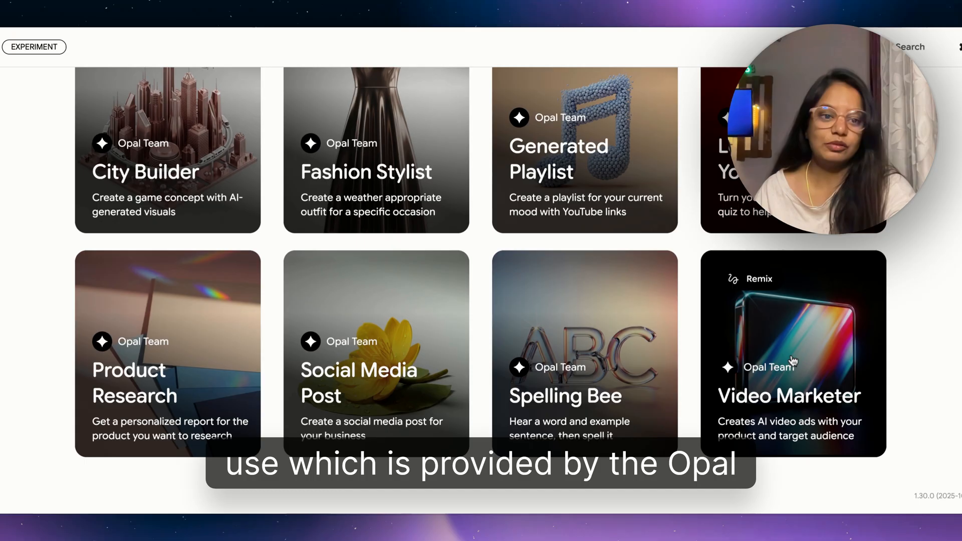
pyautogui.scroll(1, 792, 338)
pyautogui.scroll(2, 791, 301)
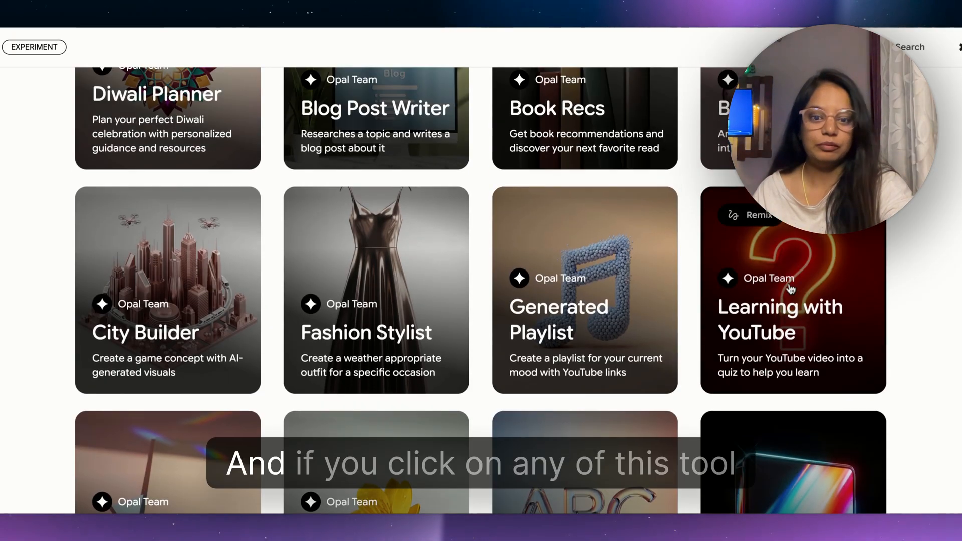
pyautogui.scroll(1, 439, 305)
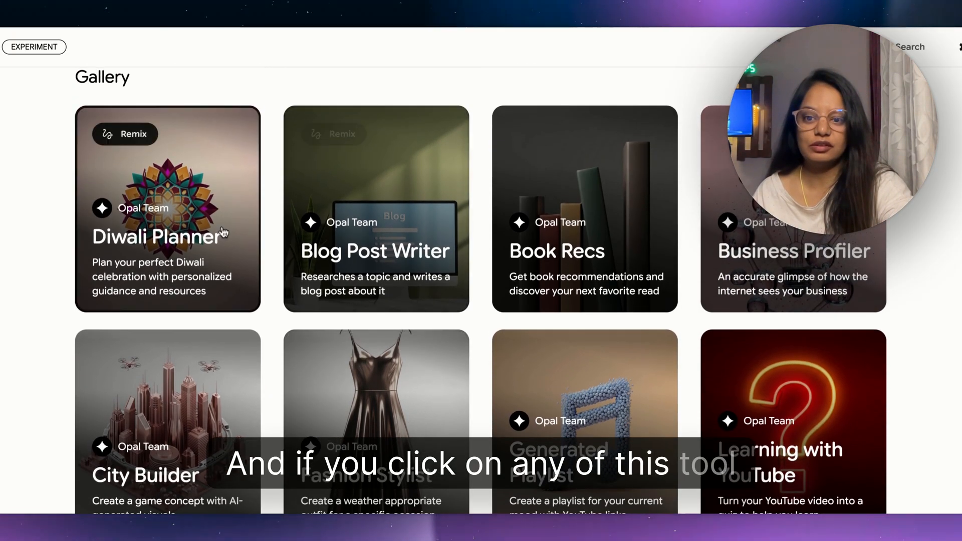
# - Run the Diwali Planner sample app and submit answers about the celebration, guests and cultural traditions
pyautogui.click(124, 283)
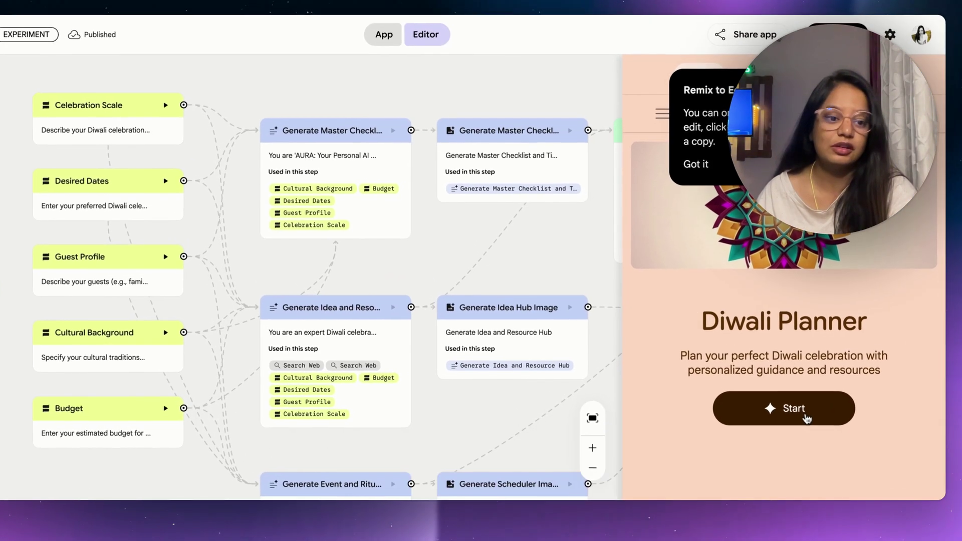
pyautogui.click(782, 389)
pyautogui.write('I want to have a very economical')
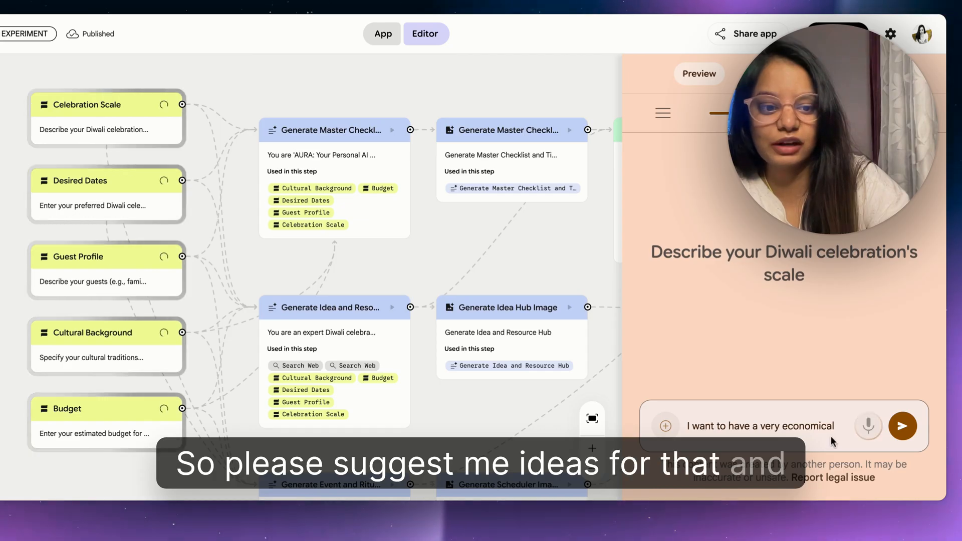
pyautogui.write('Diwali party and I want to invite my friends and family so please')
pyautogui.press('Return')
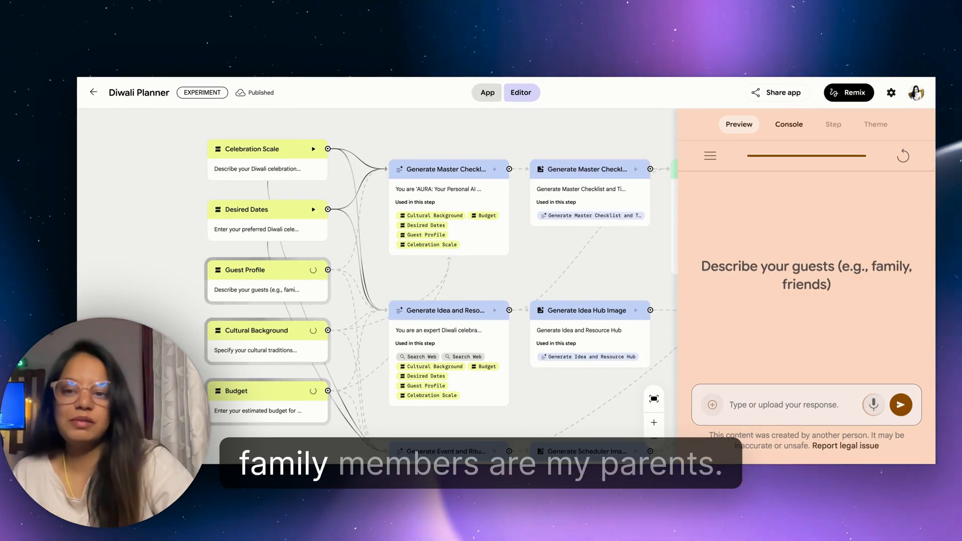
pyautogui.click(900, 413)
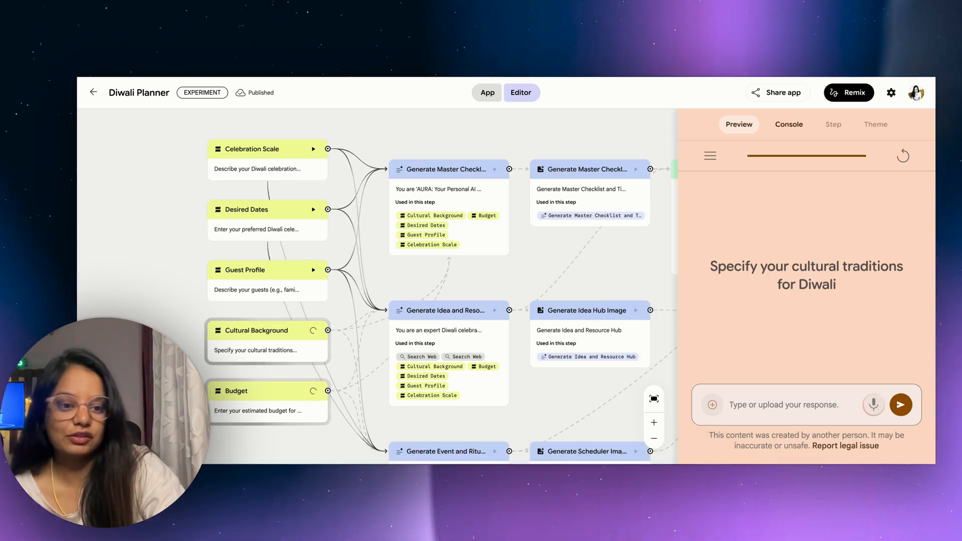
pyautogui.write('cultural traditions')
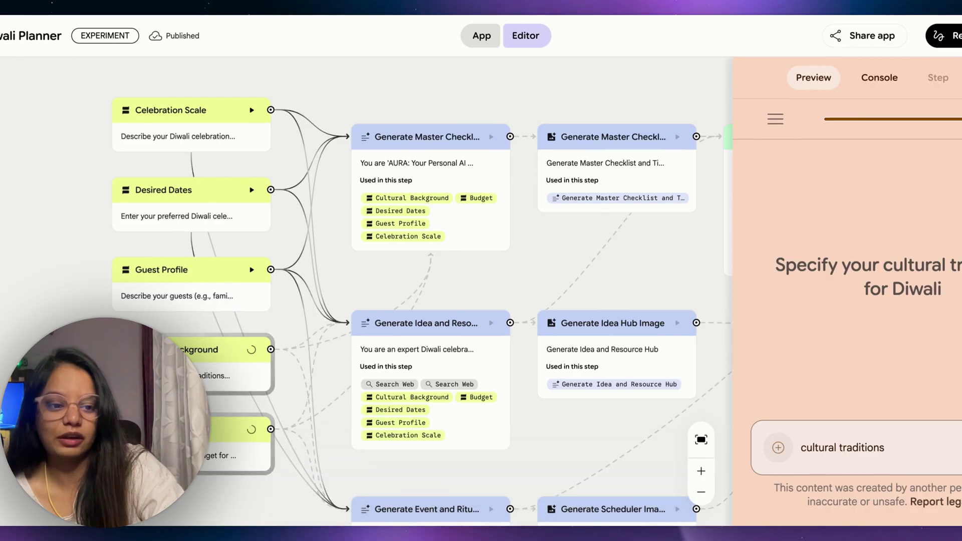
pyautogui.press('Return')
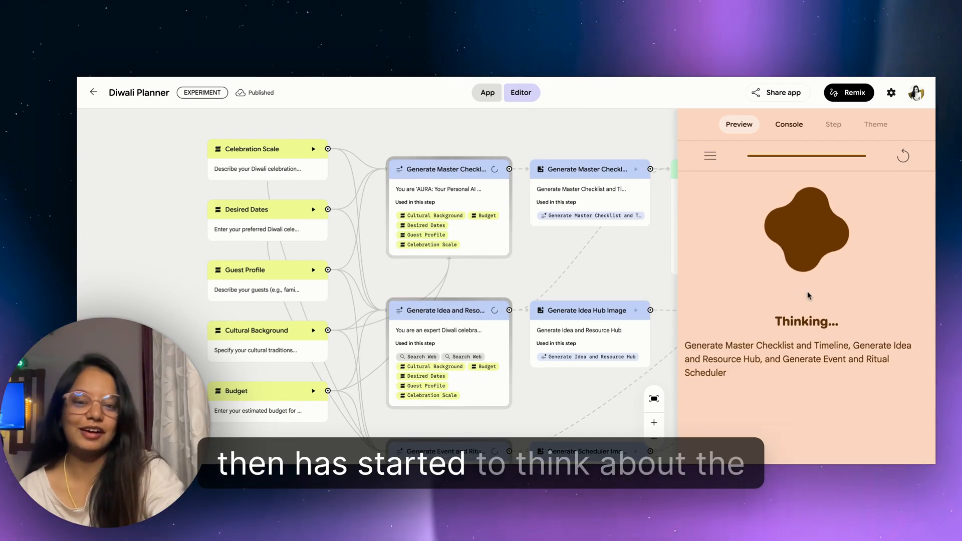
pyautogui.scroll(2, 256, 277)
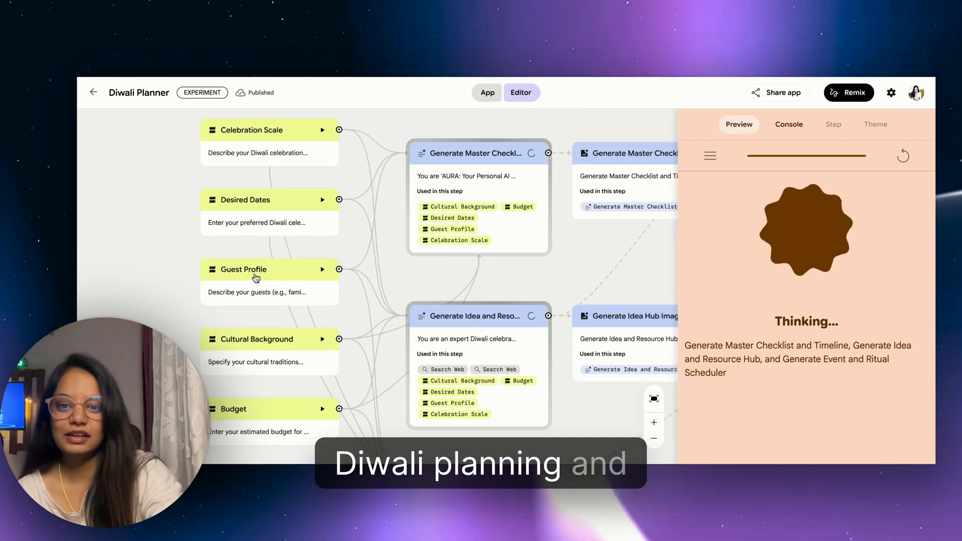
pyautogui.scroll(2, 256, 277)
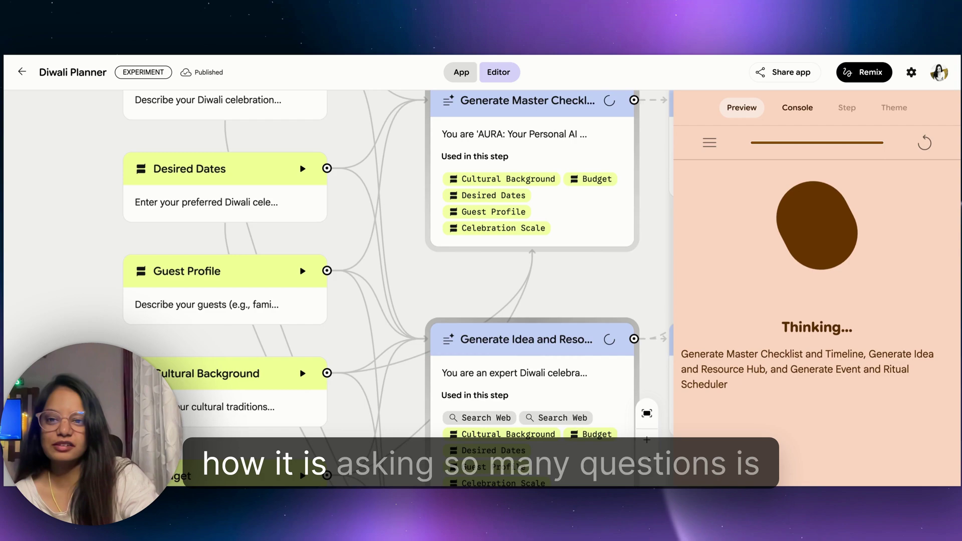
pyautogui.scroll(2, 224, 160)
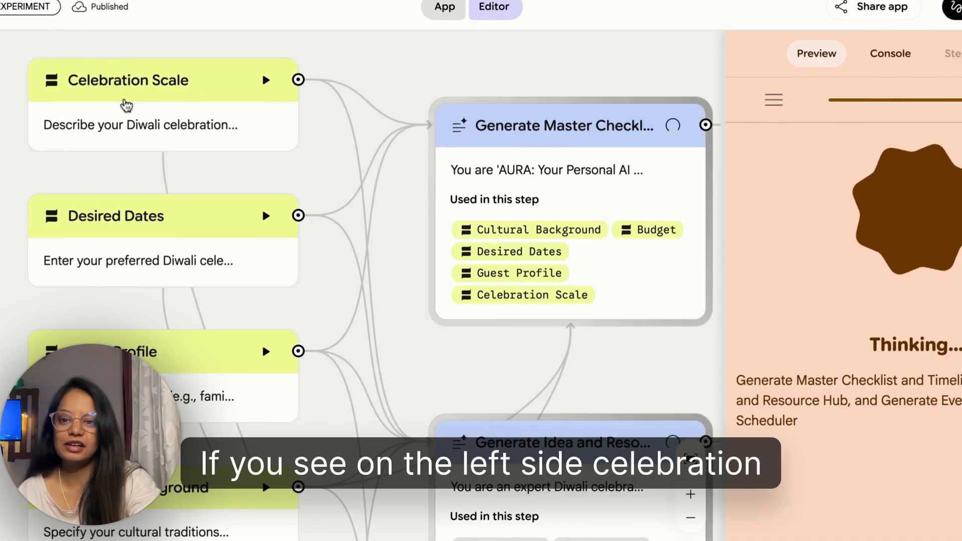
pyautogui.click(179, 85)
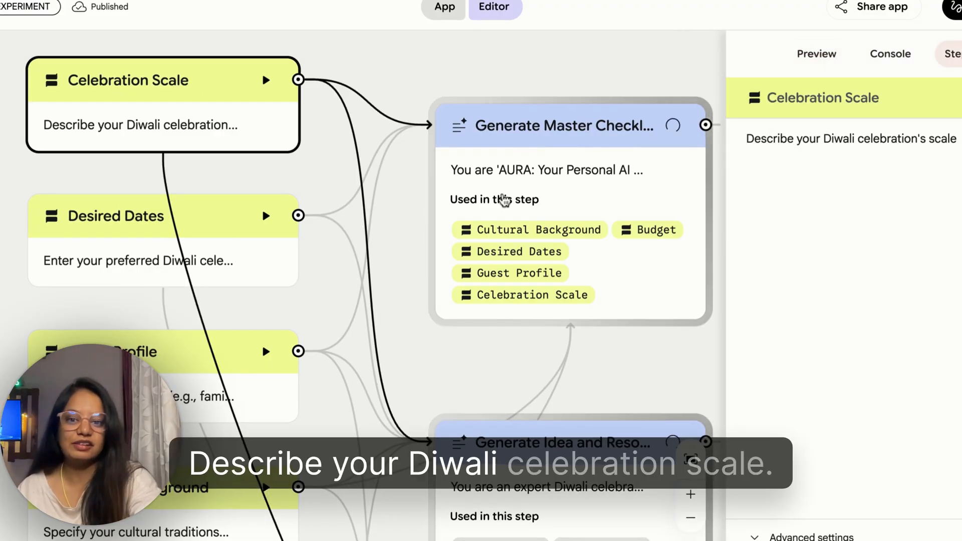
pyautogui.click(108, 227)
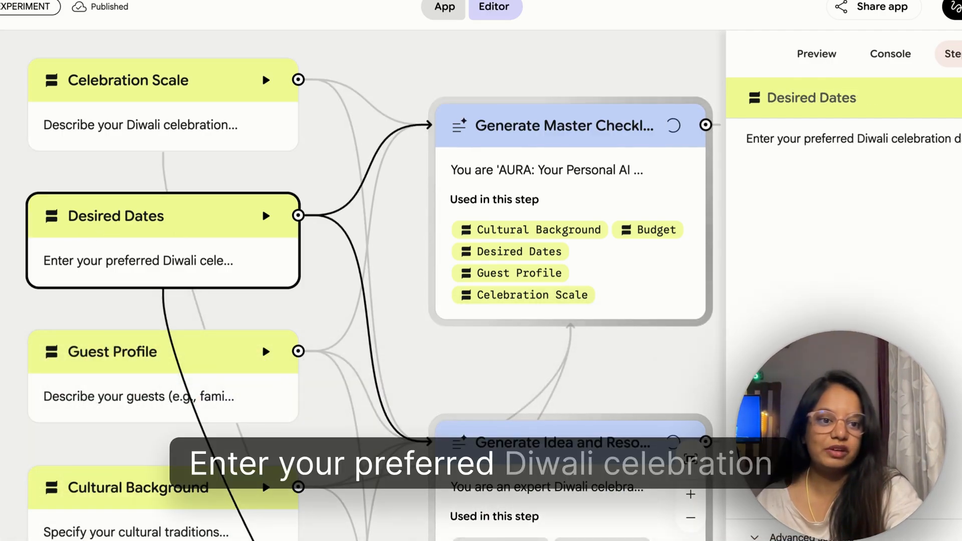
pyautogui.click(132, 349)
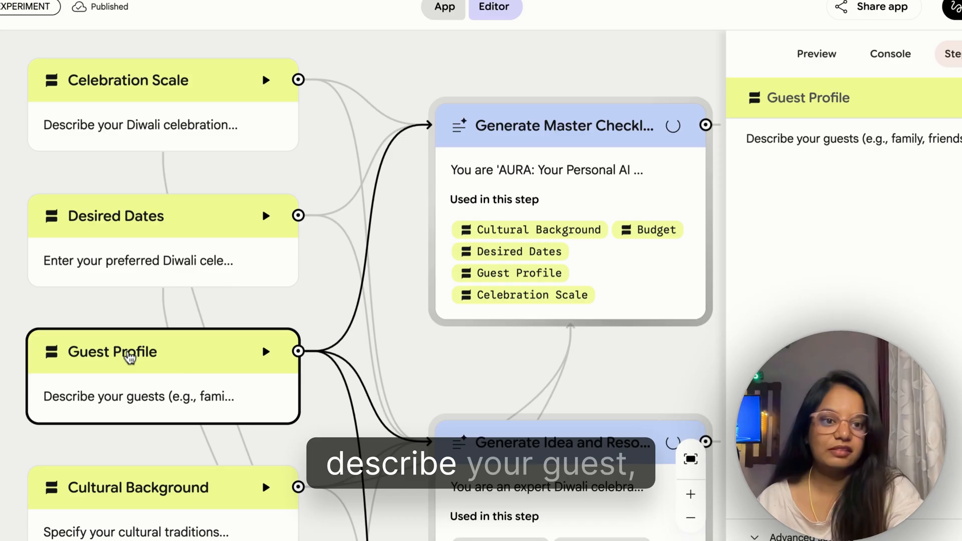
pyautogui.click(138, 488)
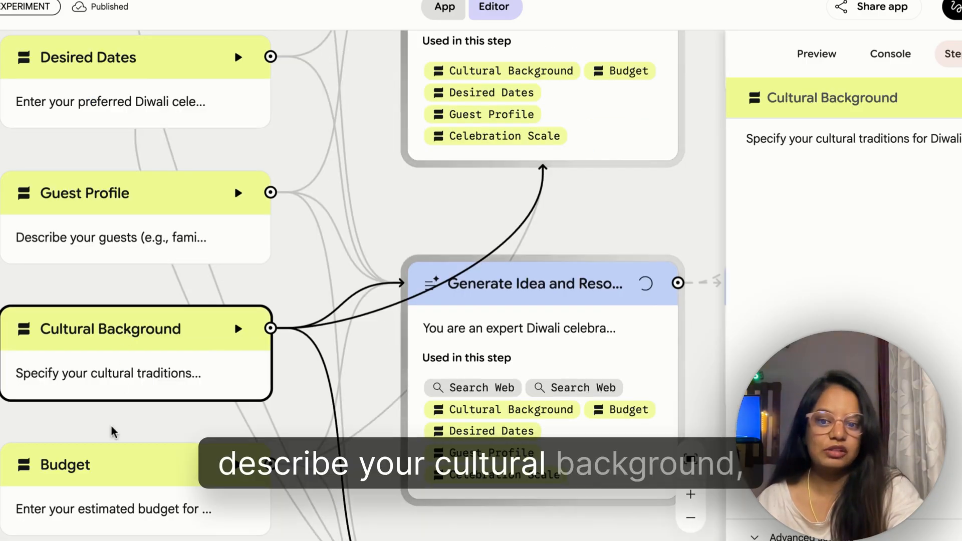
pyautogui.click(105, 468)
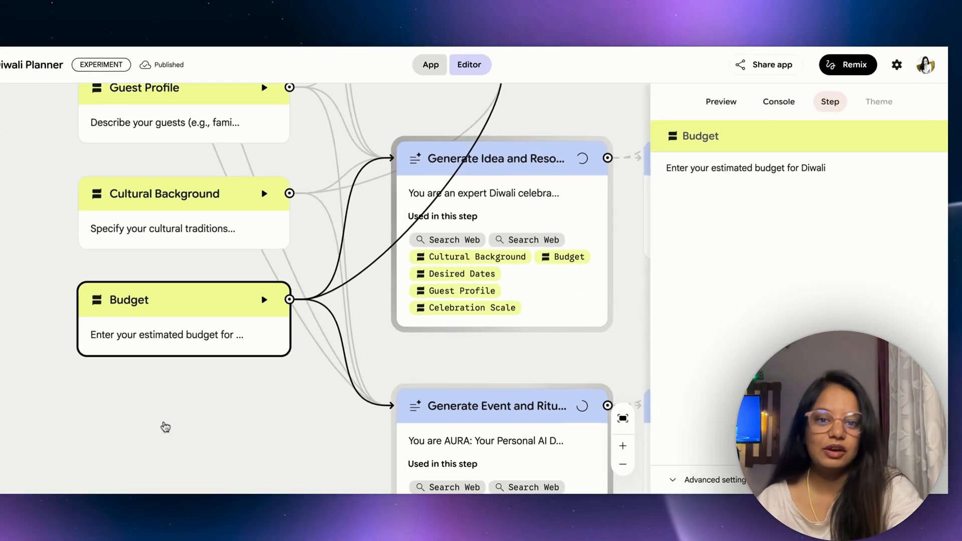
pyautogui.scroll(3, 339, 285)
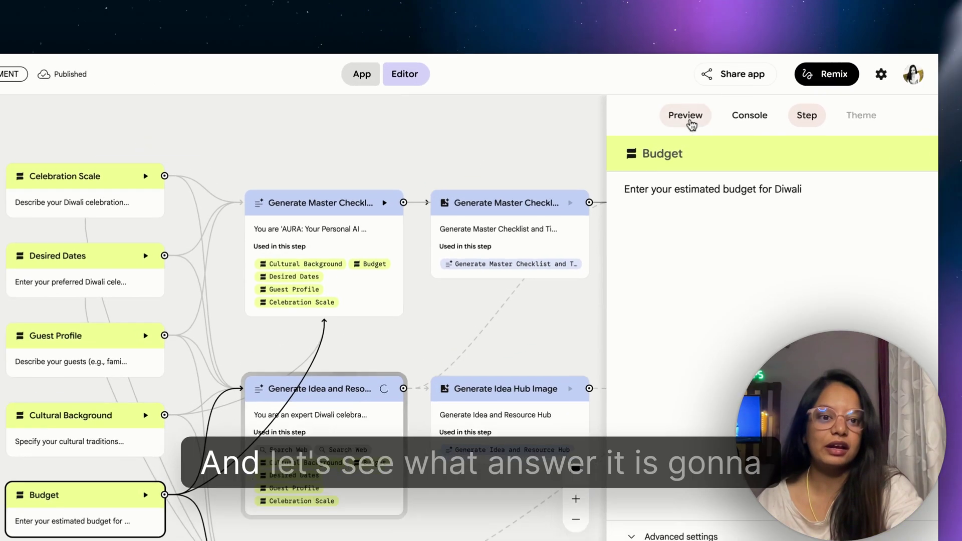
pyautogui.click(687, 120)
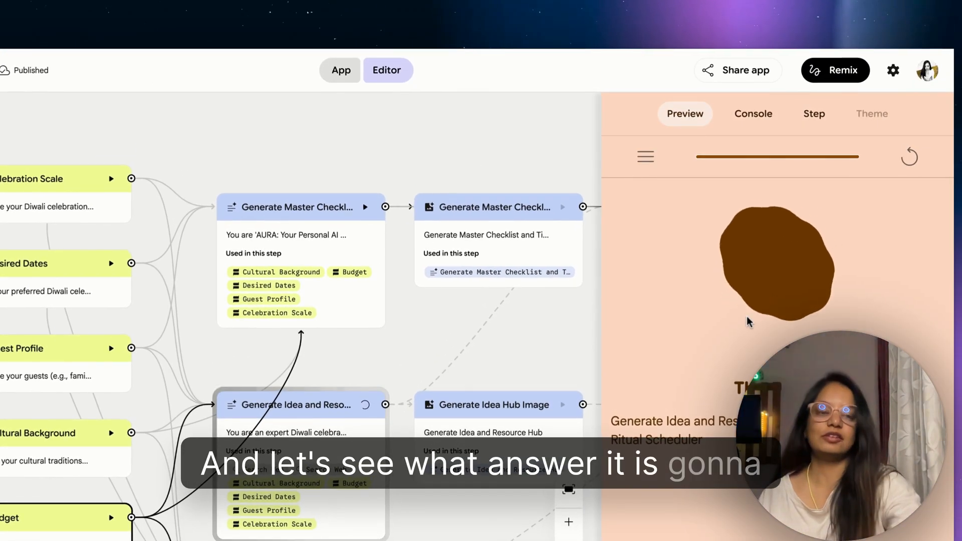
# - Review the run logs in the Console, then return to the finished AURA Diwali Planner preview
pyautogui.click(761, 123)
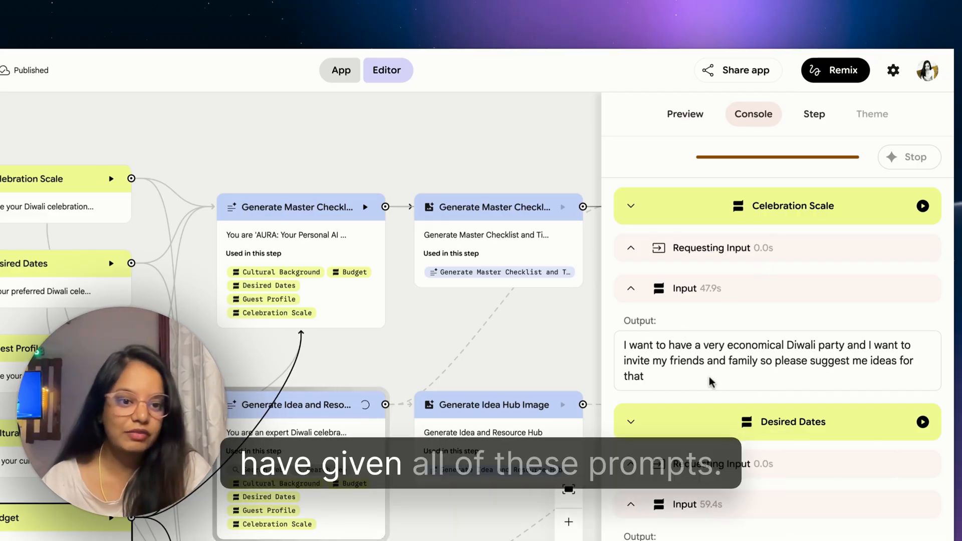
pyautogui.scroll(-2, 707, 350)
pyautogui.scroll(-1, 699, 348)
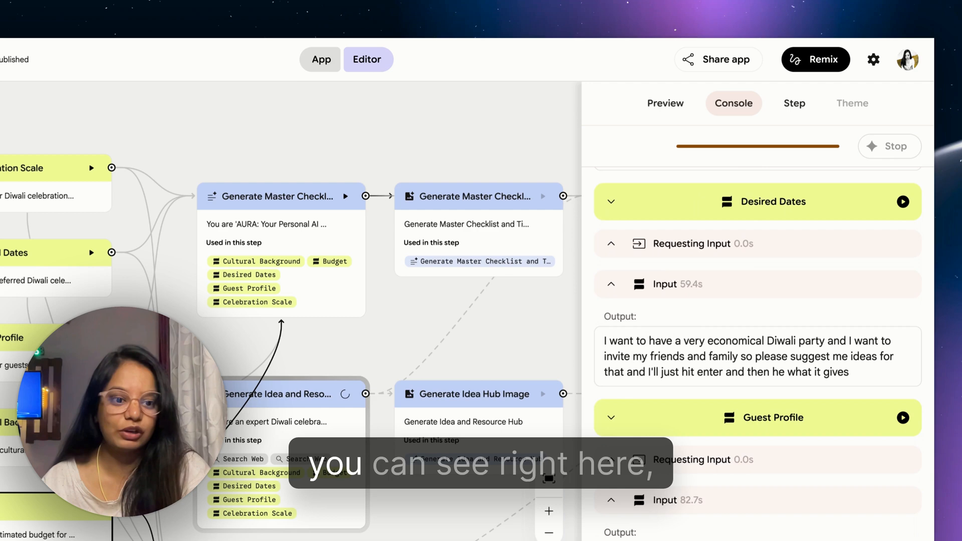
pyautogui.scroll(-1, 699, 348)
pyautogui.scroll(-2, 758, 349)
pyautogui.scroll(-2, 758, 350)
pyautogui.scroll(-3, 758, 350)
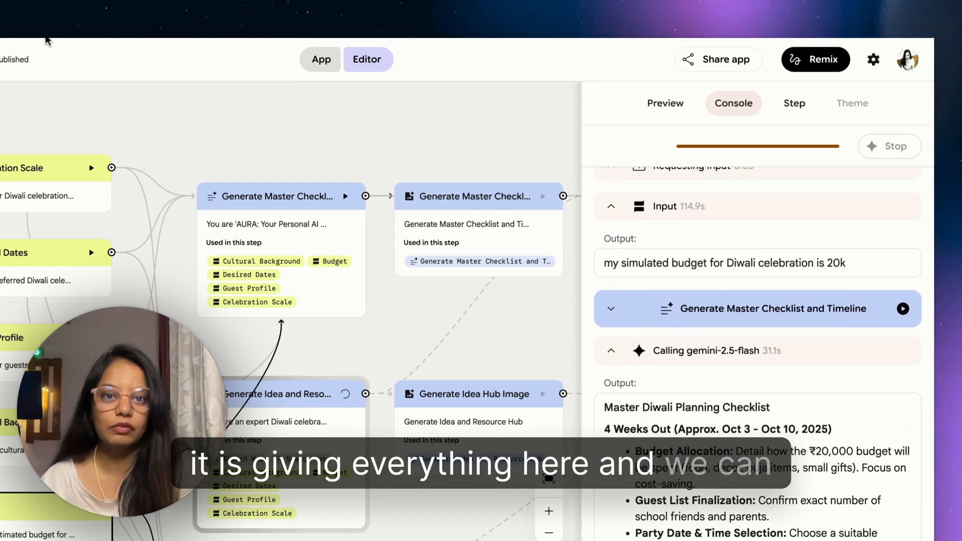
pyautogui.scroll(-3, 684, 329)
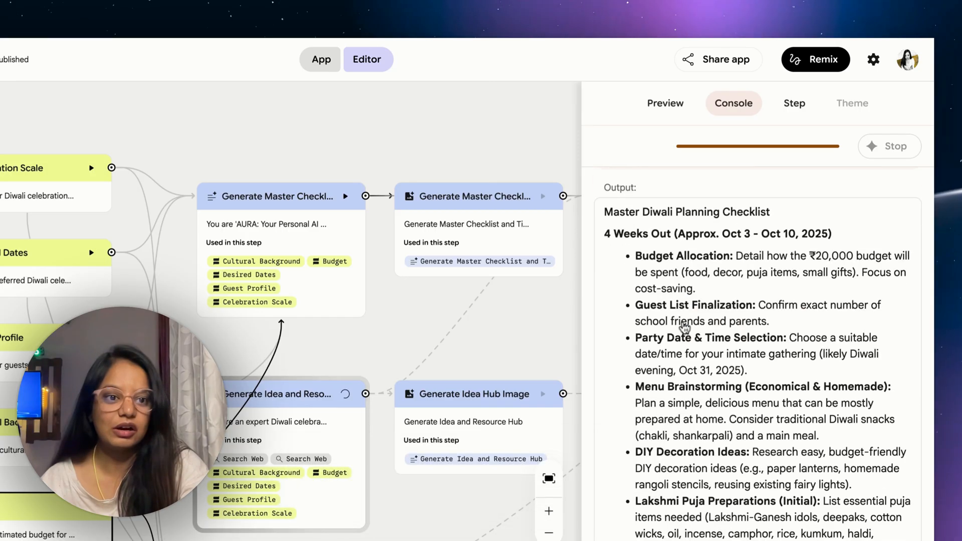
pyautogui.scroll(-4, 684, 328)
pyautogui.scroll(-3, 684, 328)
pyautogui.scroll(4, 684, 328)
pyautogui.scroll(1, 676, 301)
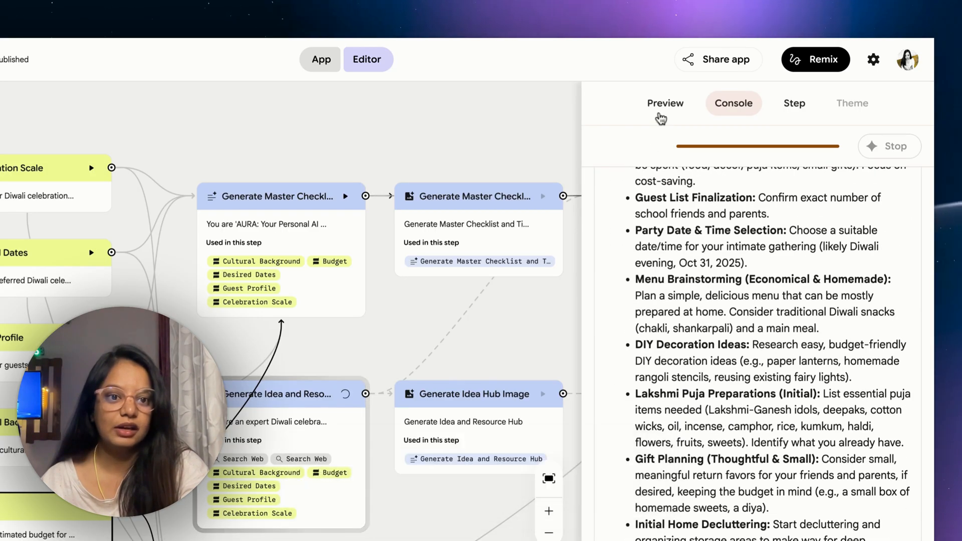
pyautogui.click(663, 105)
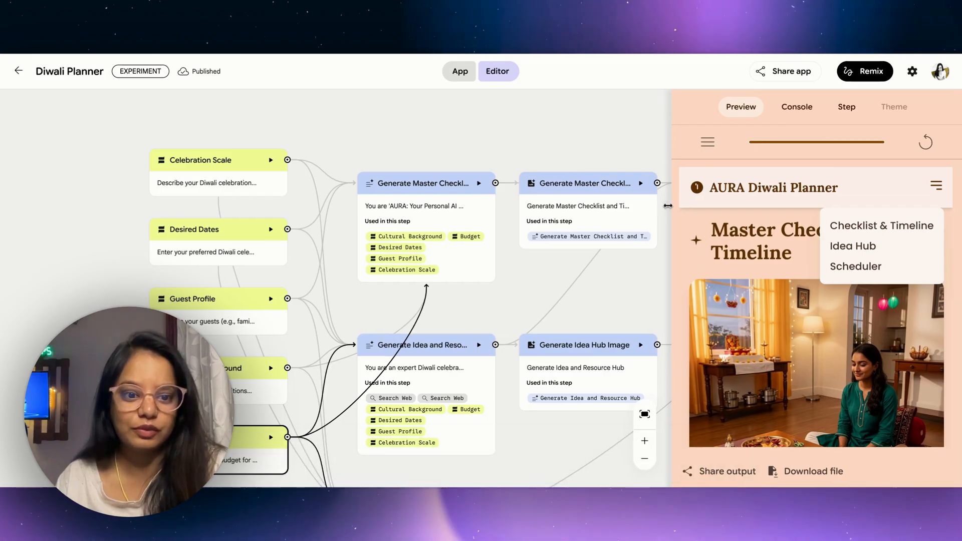
# - Widen the preview and check off the Confirm RSVPs task in the Diwali Planner checklist
pyautogui.moveTo(672, 194); pyautogui.dragTo(376, 154)
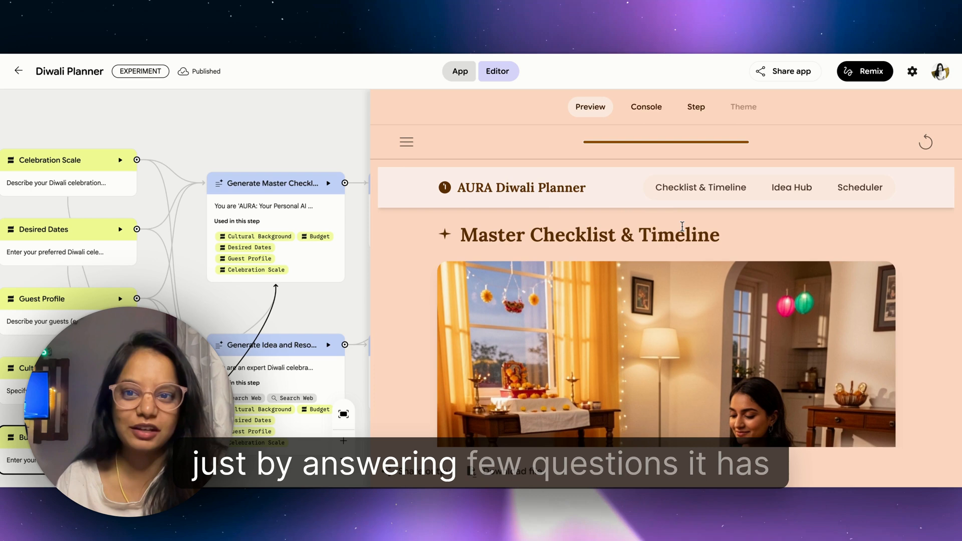
pyautogui.scroll(-1, 682, 226)
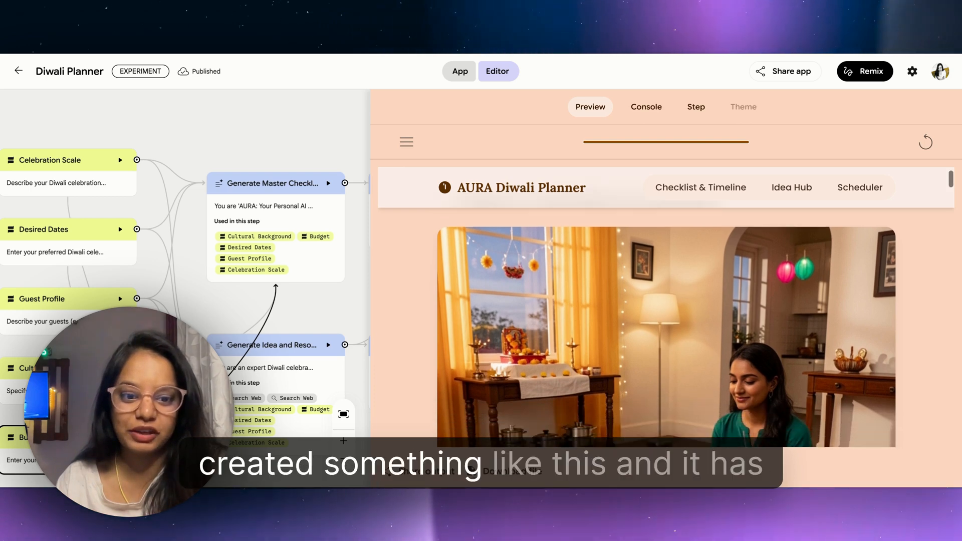
pyautogui.scroll(-2, 682, 226)
pyautogui.scroll(-1, 682, 301)
pyautogui.scroll(-1, 682, 300)
pyautogui.scroll(-1, 682, 302)
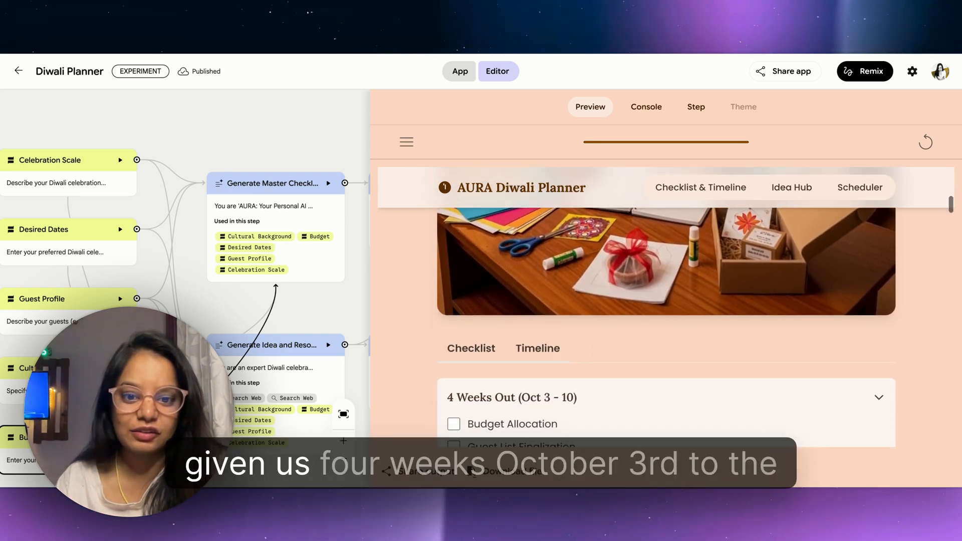
pyautogui.scroll(-2, 682, 300)
pyautogui.scroll(-2, 656, 268)
pyautogui.scroll(-1, 656, 269)
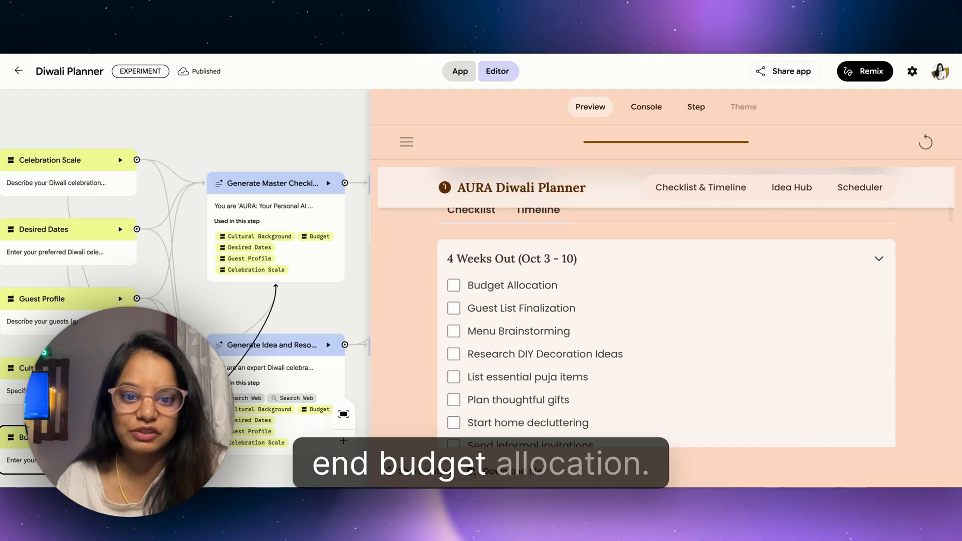
pyautogui.scroll(-1, 656, 268)
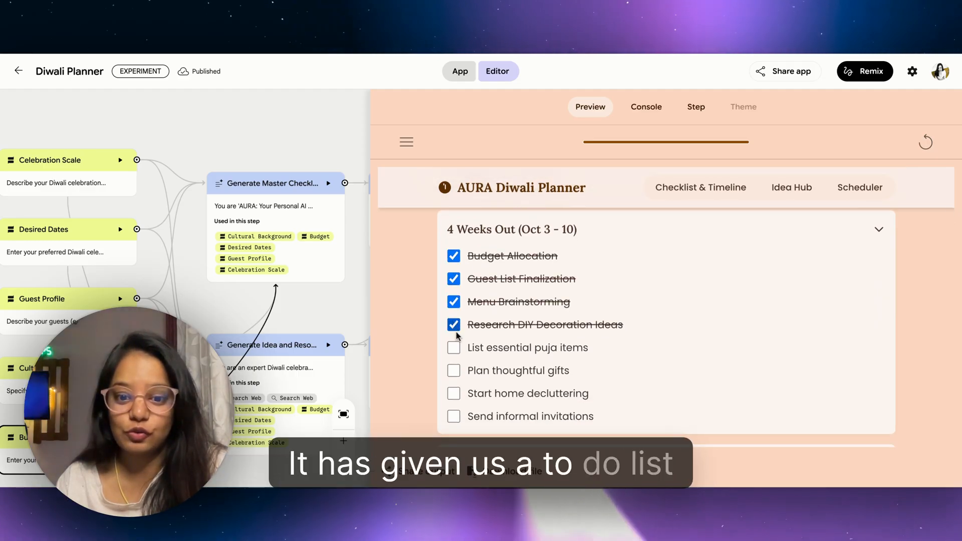
pyautogui.scroll(-2, 456, 338)
pyautogui.scroll(-2, 455, 353)
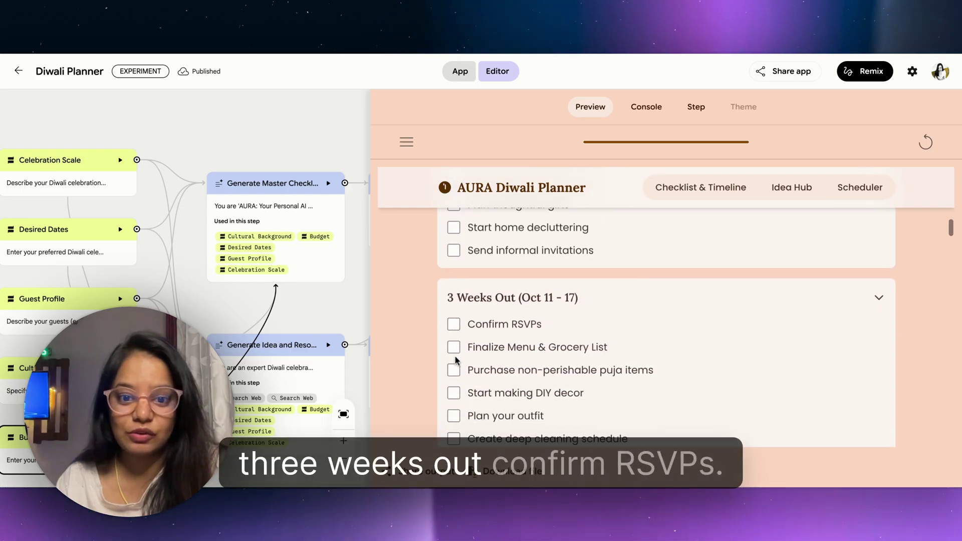
pyautogui.scroll(-1, 455, 361)
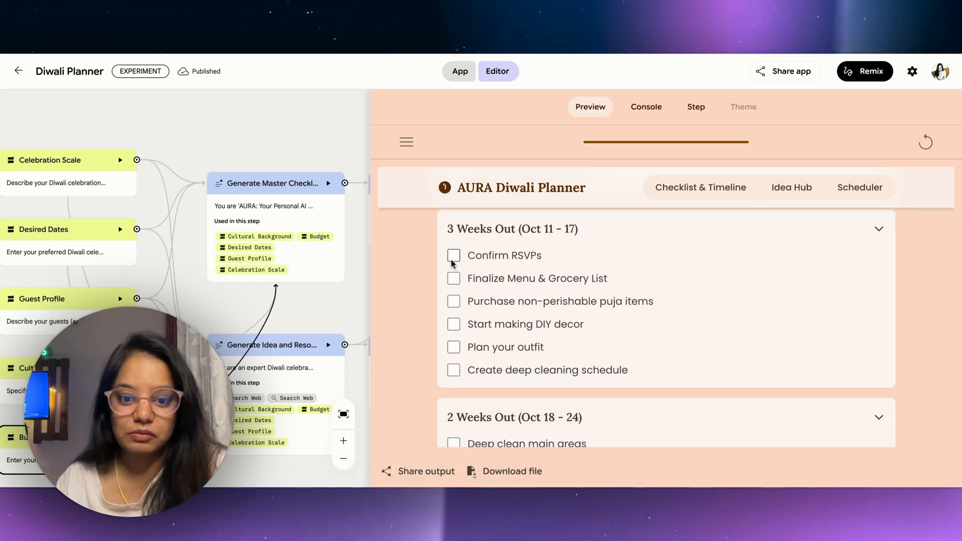
pyautogui.click(453, 256)
pyautogui.scroll(-2, 453, 346)
pyautogui.scroll(-2, 461, 346)
pyautogui.scroll(-2, 461, 347)
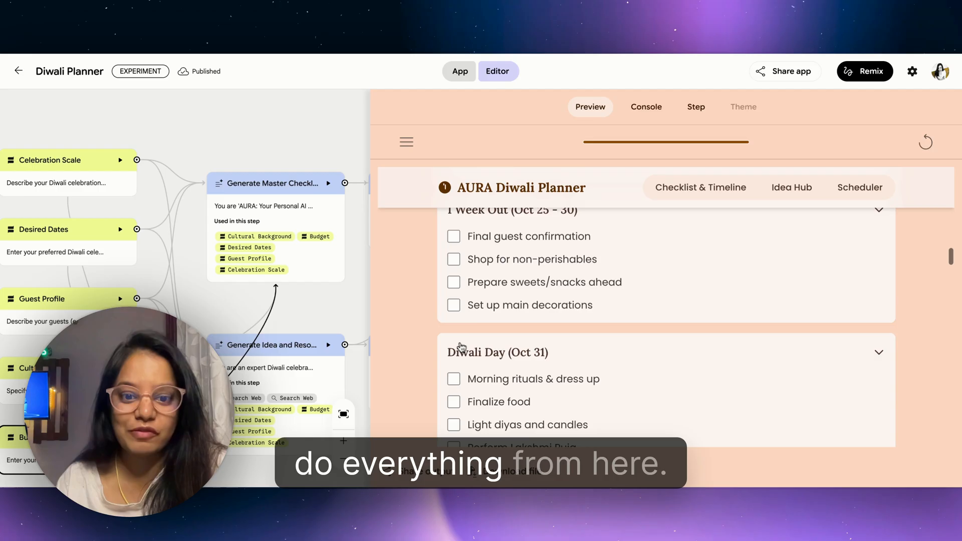
pyautogui.scroll(-1, 460, 343)
pyautogui.scroll(-1, 460, 343)
pyautogui.scroll(-2, 460, 346)
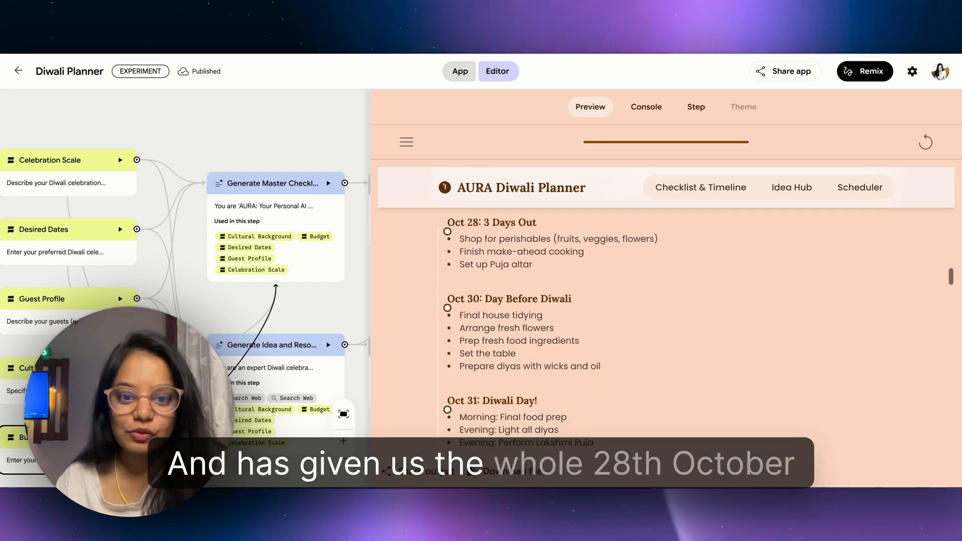
pyautogui.scroll(1, 460, 346)
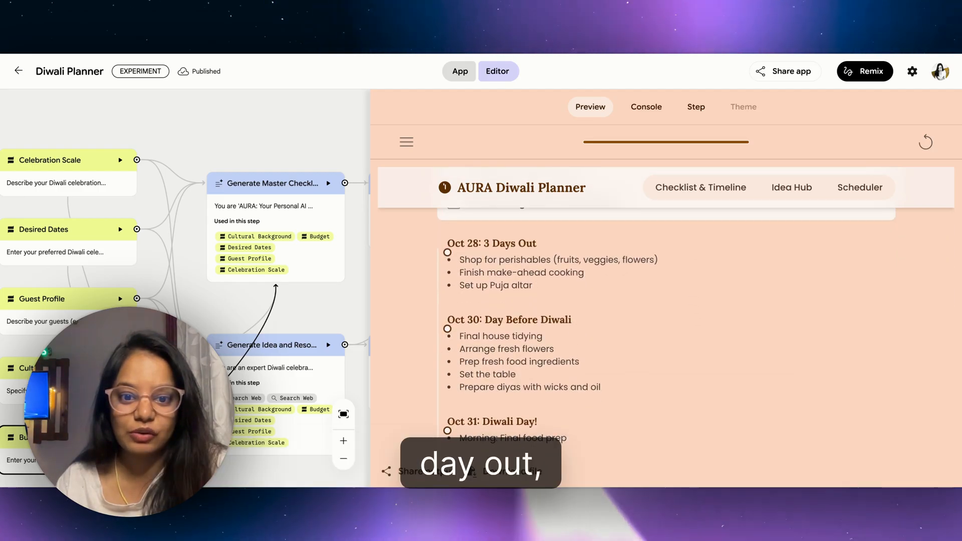
pyautogui.scroll(-1, 666, 331)
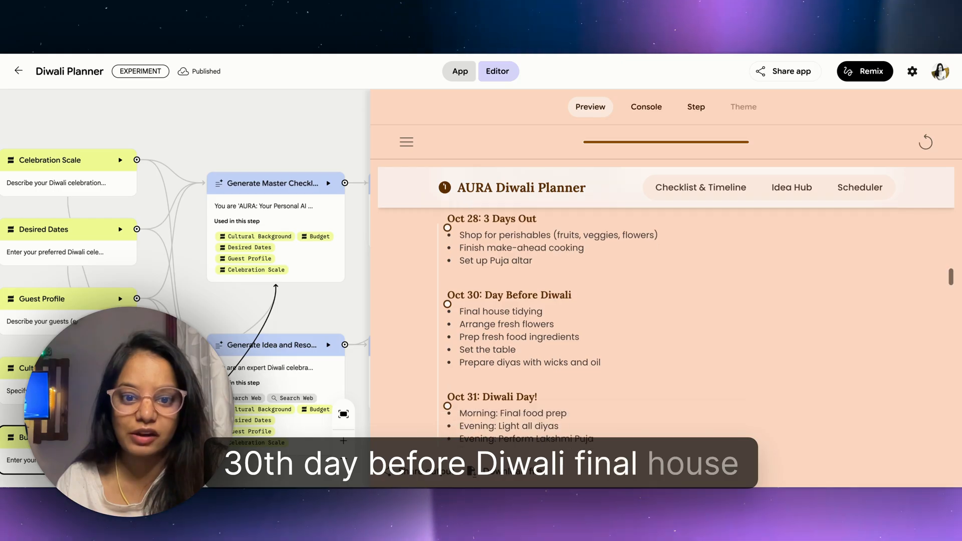
pyautogui.scroll(-3, 665, 331)
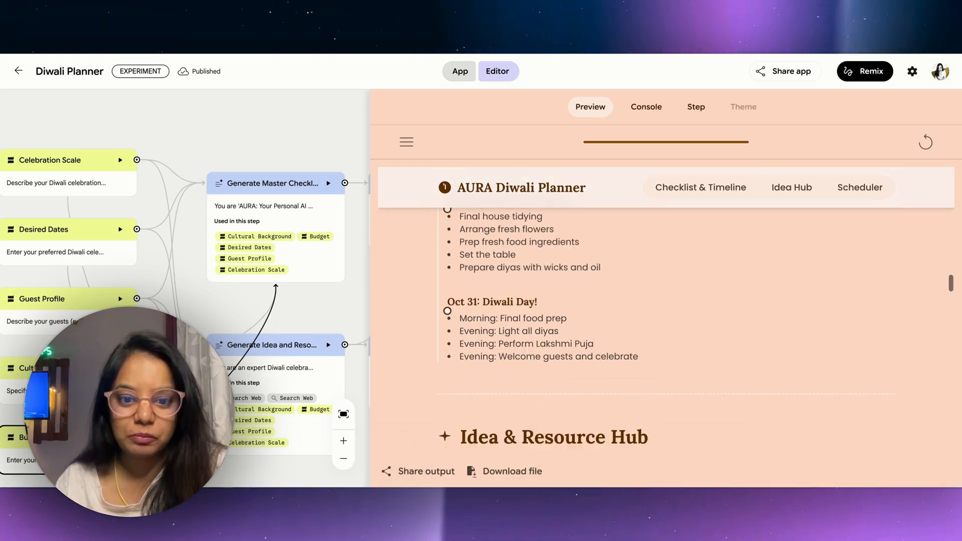
pyautogui.scroll(-3, 665, 332)
pyautogui.scroll(-2, 666, 331)
pyautogui.scroll(-3, 666, 331)
pyautogui.scroll(-2, 666, 331)
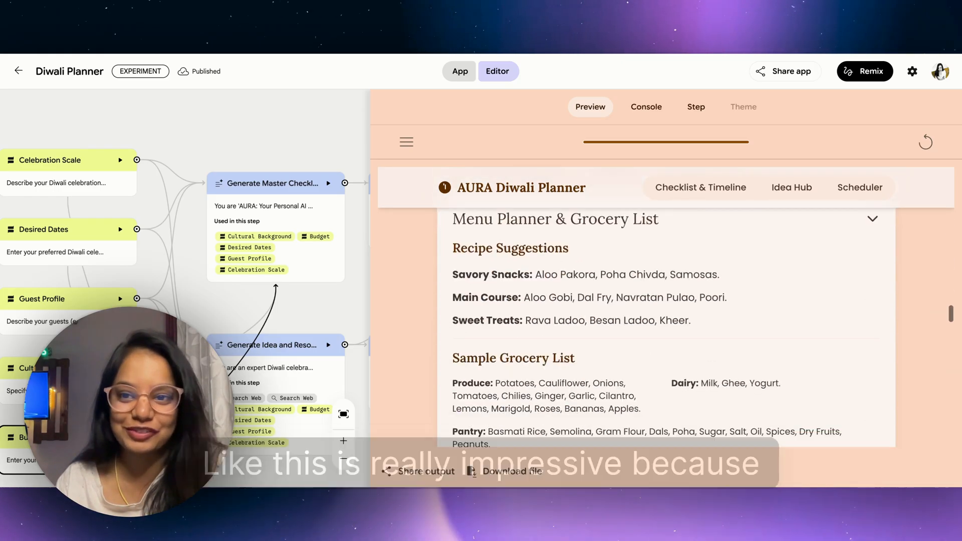
pyautogui.scroll(-1, 665, 332)
pyautogui.scroll(-1, 666, 331)
pyautogui.scroll(-1, 665, 331)
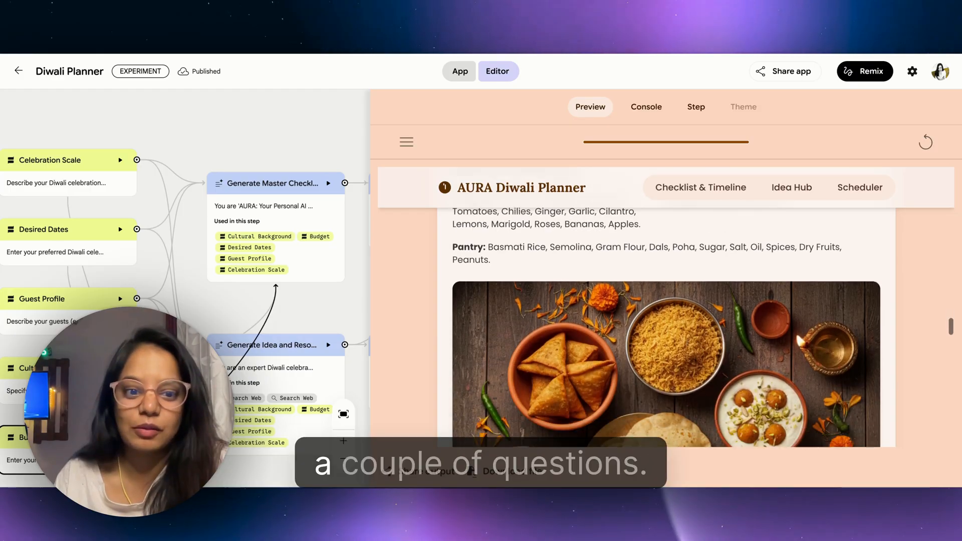
pyautogui.scroll(-3, 665, 330)
pyautogui.scroll(-1, 665, 331)
pyautogui.scroll(-1, 665, 331)
pyautogui.scroll(-2, 666, 330)
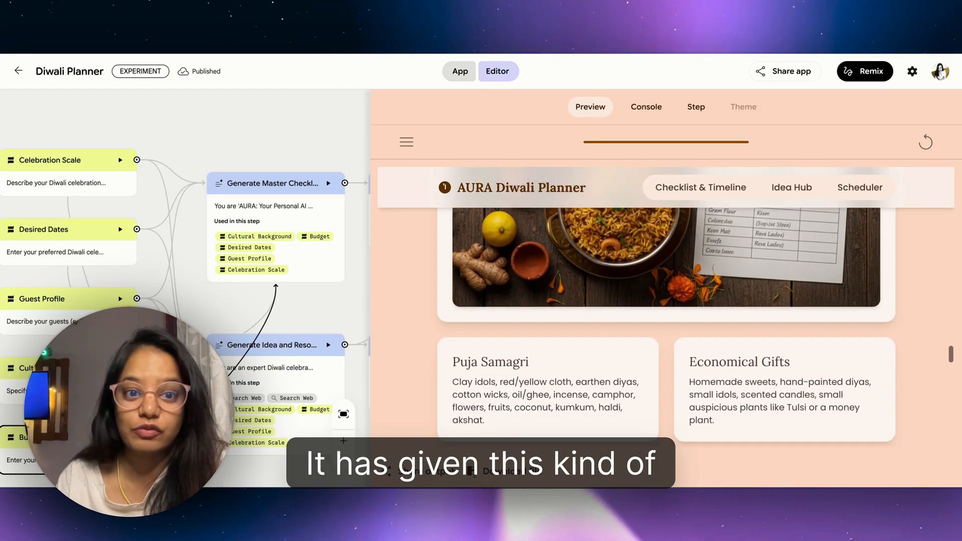
pyautogui.scroll(-3, 665, 331)
pyautogui.scroll(3, 665, 332)
pyautogui.scroll(2, 665, 331)
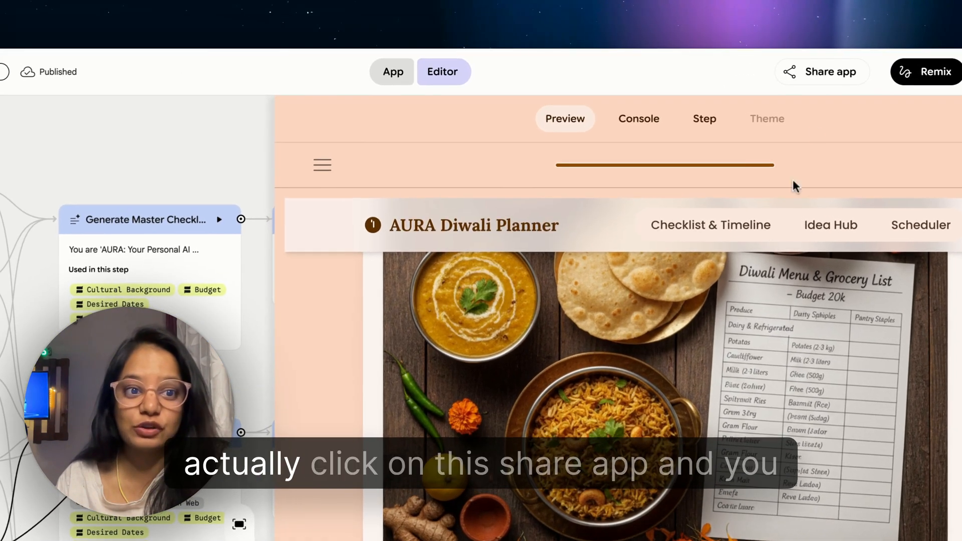
# - Copy the Diwali Planner's shareable link from the Share dialog and close it
pyautogui.click(829, 76)
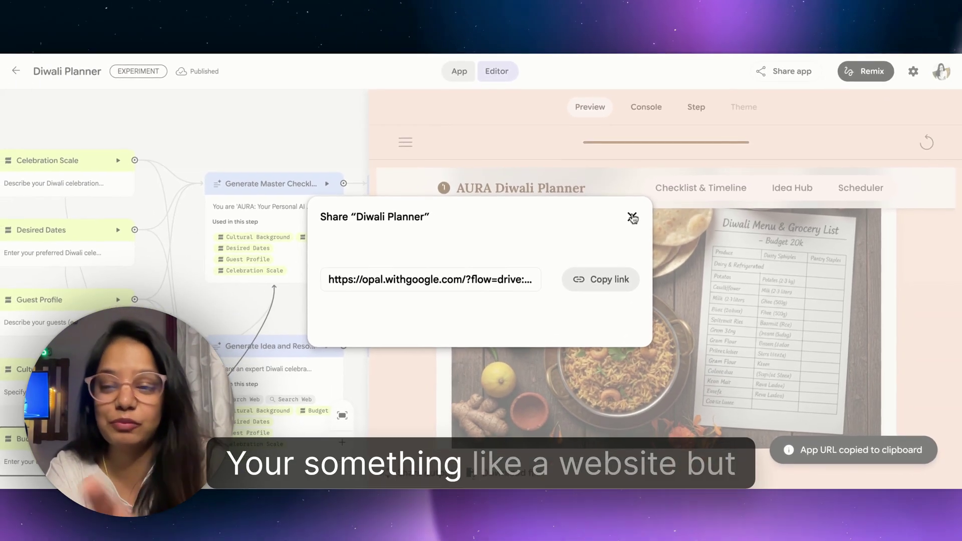
pyautogui.click(633, 218)
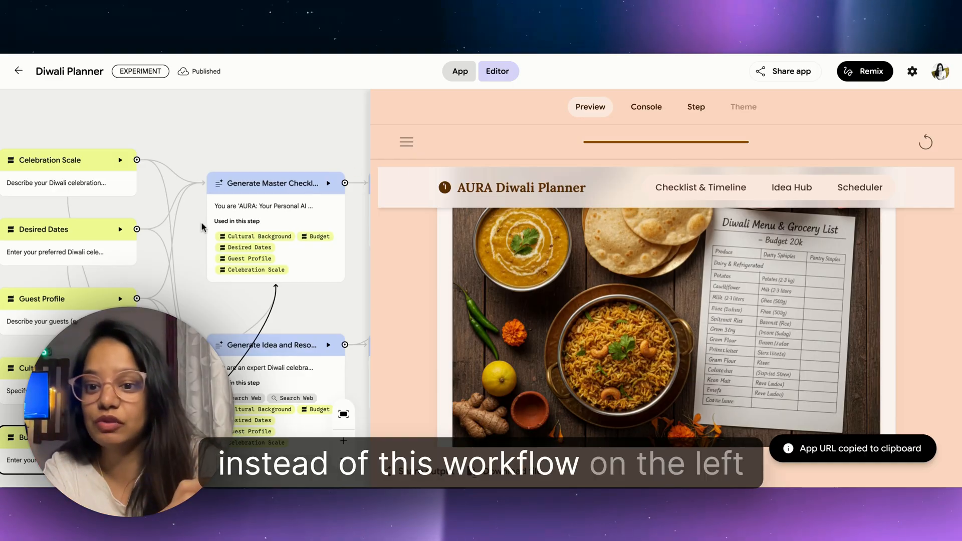
pyautogui.scroll(-3, 201, 229)
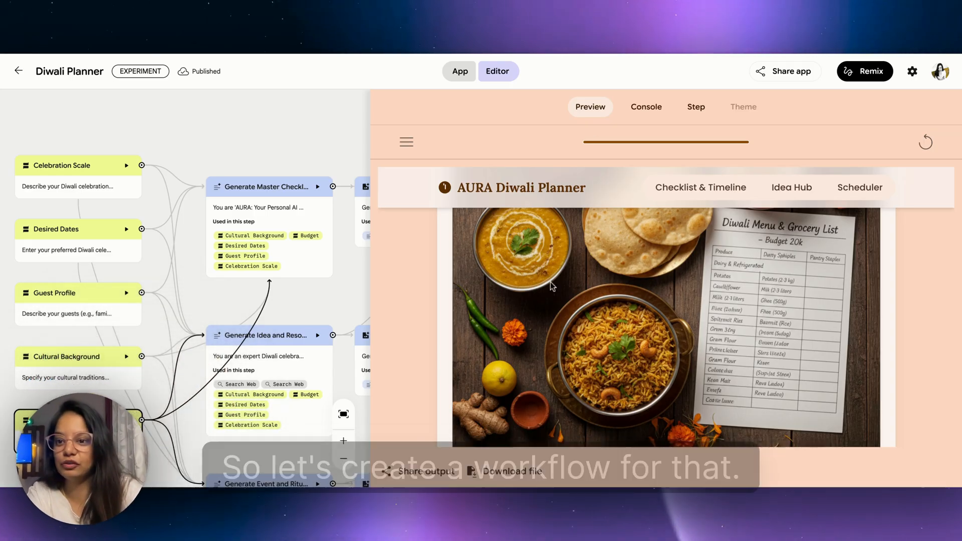
# - Return to the Opal home page and send a prompt describing a YouTube hook generator app
pyautogui.click(18, 73)
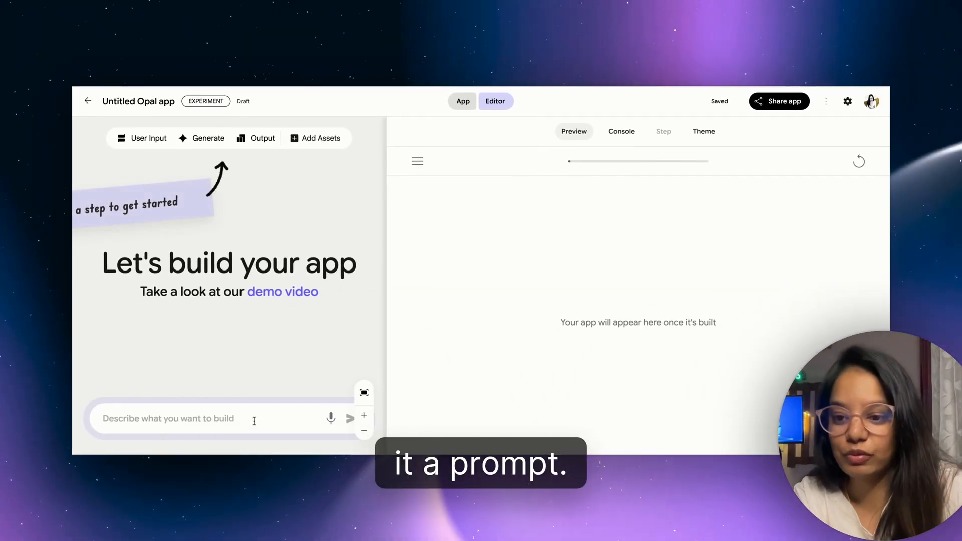
pyautogui.click(219, 421)
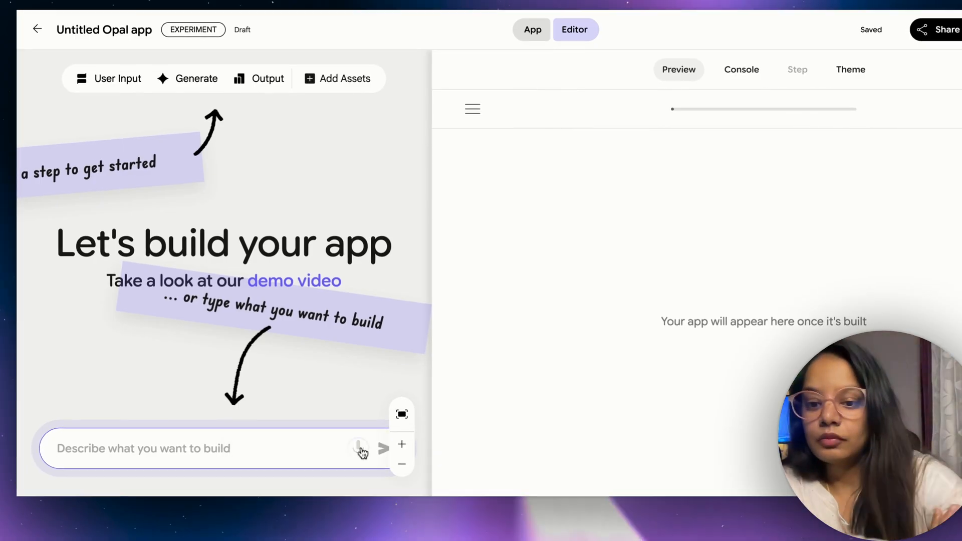
pyautogui.click(359, 444)
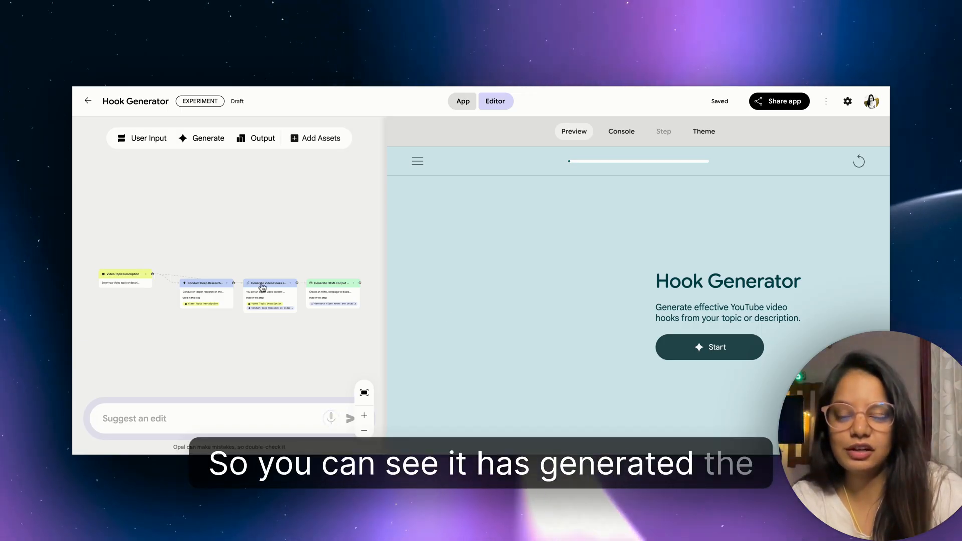
pyautogui.hscroll(2, 227, 279)
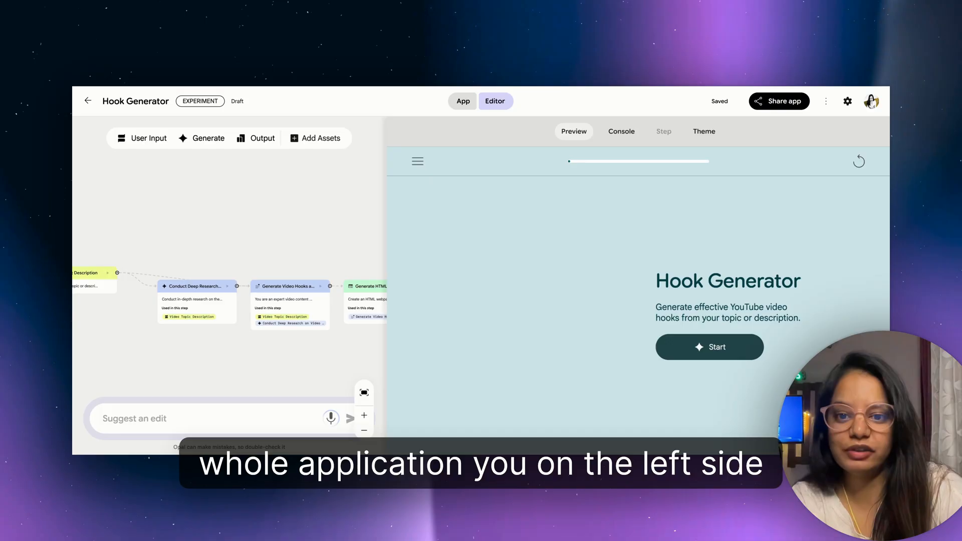
pyautogui.scroll(2, 101, 350)
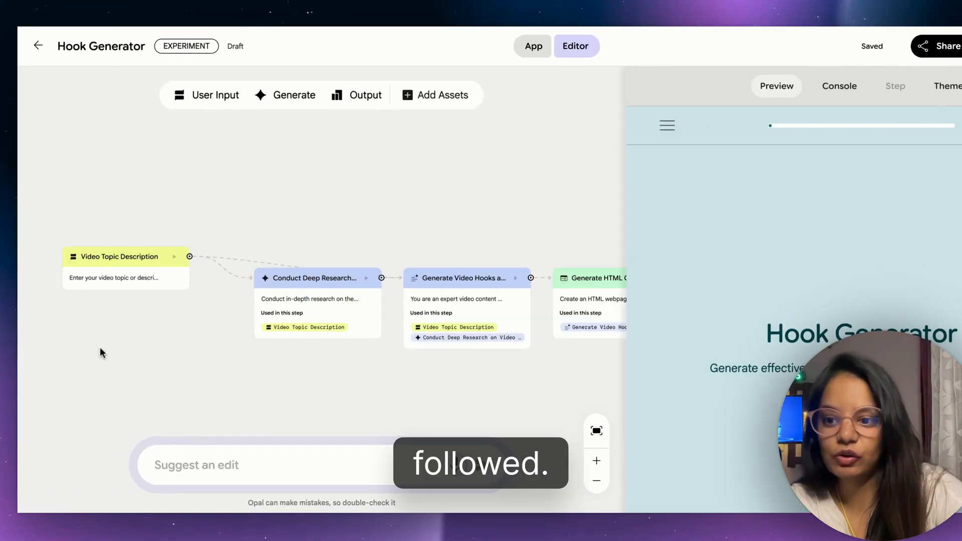
pyautogui.scroll(1, 120, 333)
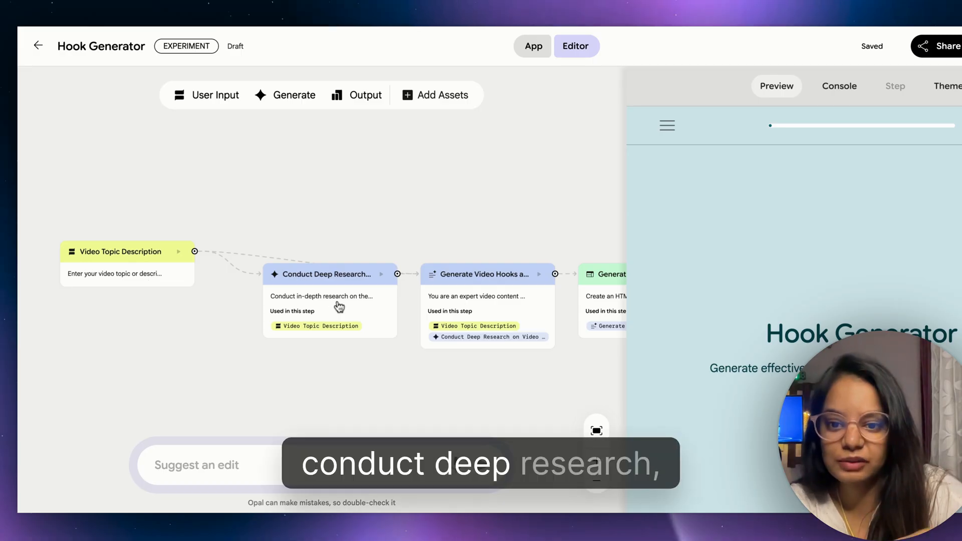
pyautogui.hscroll(2, 339, 307)
pyautogui.hscroll(1, 340, 307)
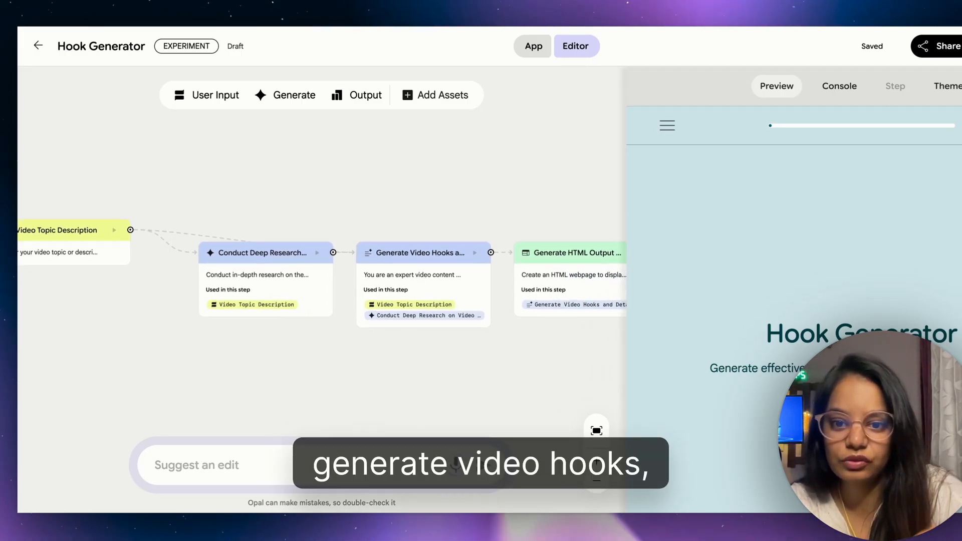
pyautogui.hscroll(3, 339, 306)
pyautogui.hscroll(1, 339, 307)
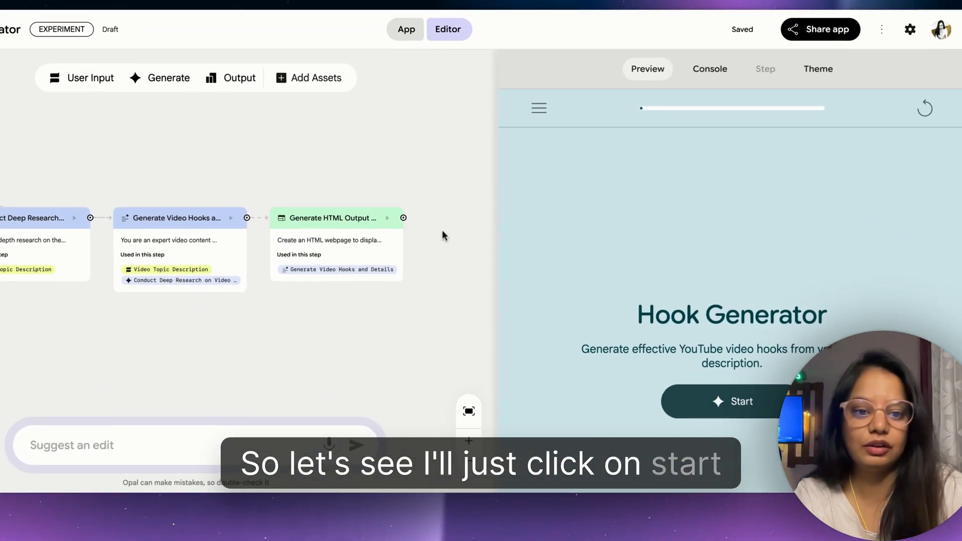
pyautogui.click(707, 399)
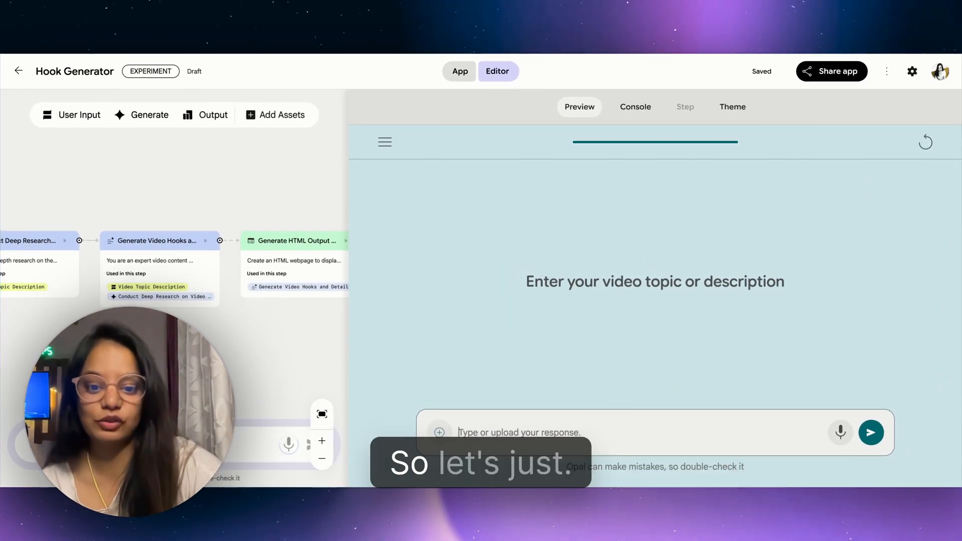
pyautogui.click(439, 433)
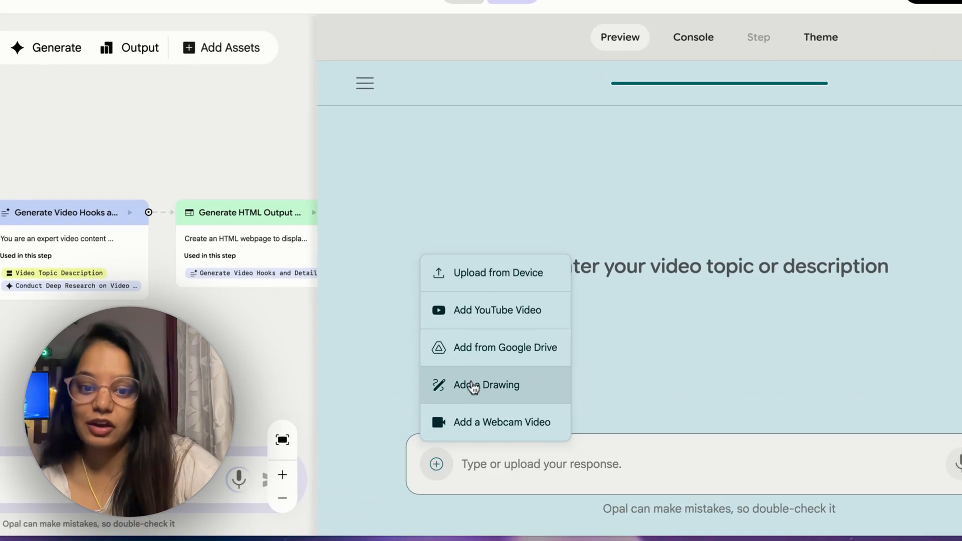
pyautogui.click(606, 458)
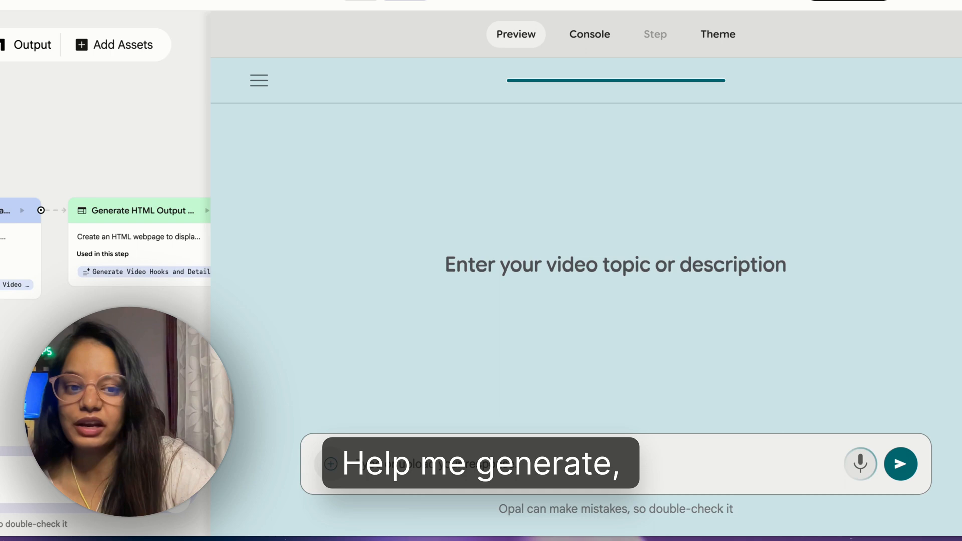
# - Paste and send the video topic prompt, then inspect the first hook's 9/10 score in the showcase
pyautogui.hotkey('ctrl', 'v')
pyautogui.click(901, 464)
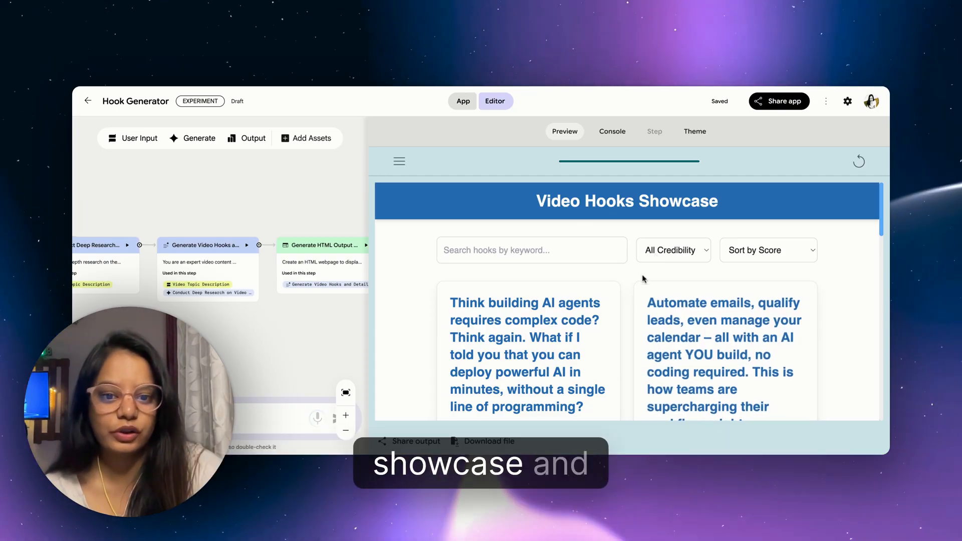
pyautogui.scroll(-3, 643, 277)
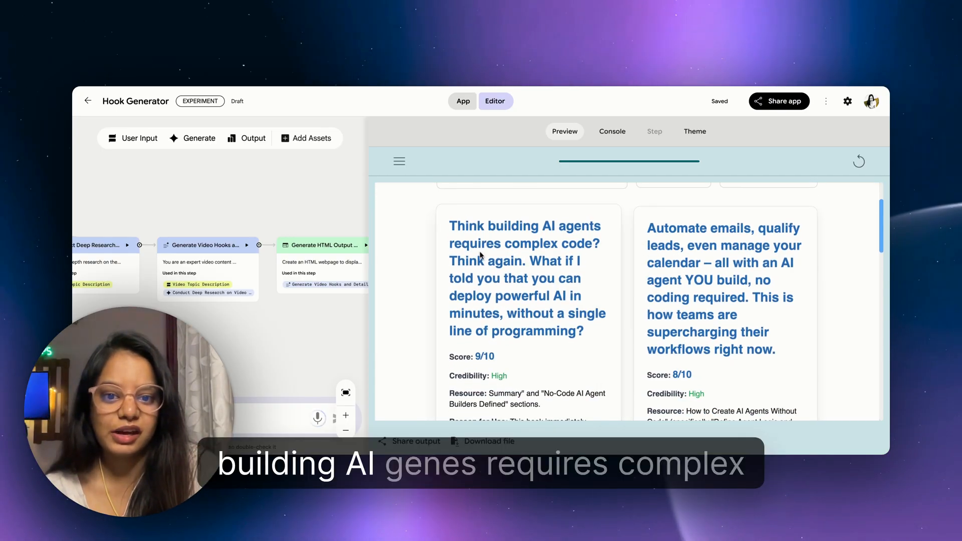
pyautogui.scroll(-2, 567, 263)
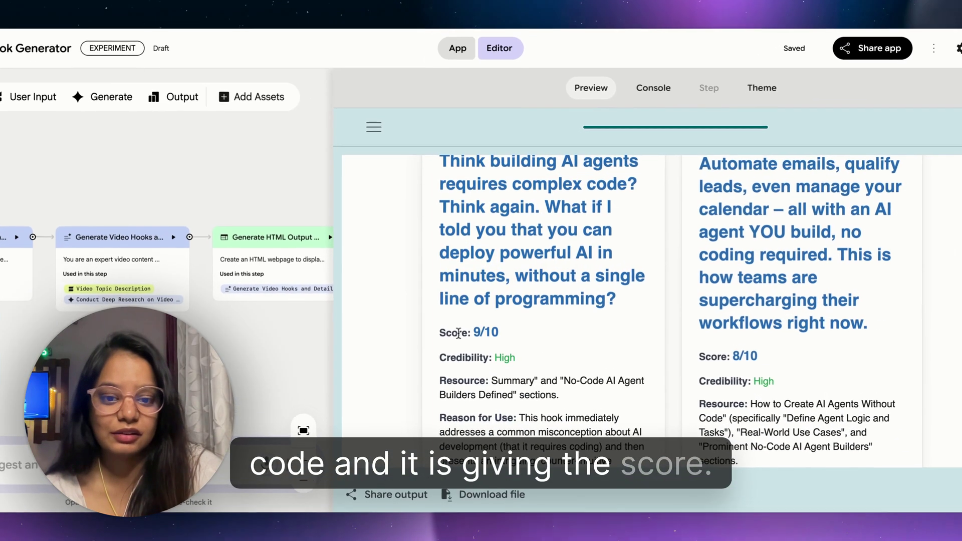
pyautogui.moveTo(472, 329); pyautogui.dragTo(498, 328)
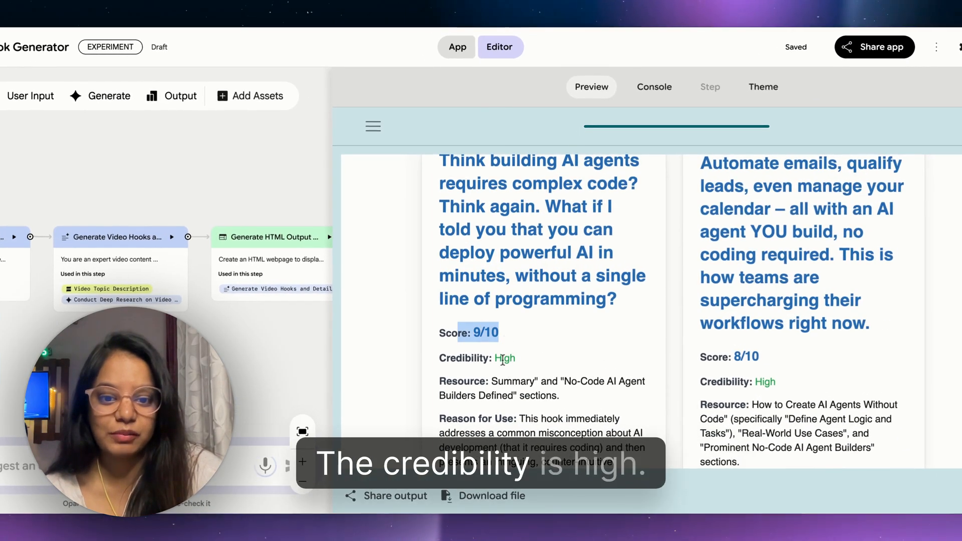
pyautogui.click(502, 356)
pyautogui.scroll(-3, 502, 361)
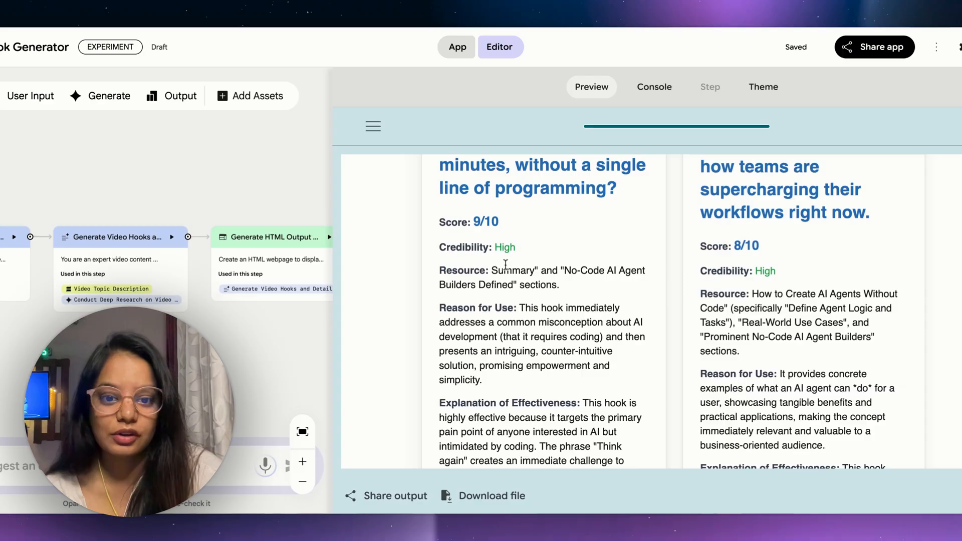
pyautogui.scroll(-2, 524, 308)
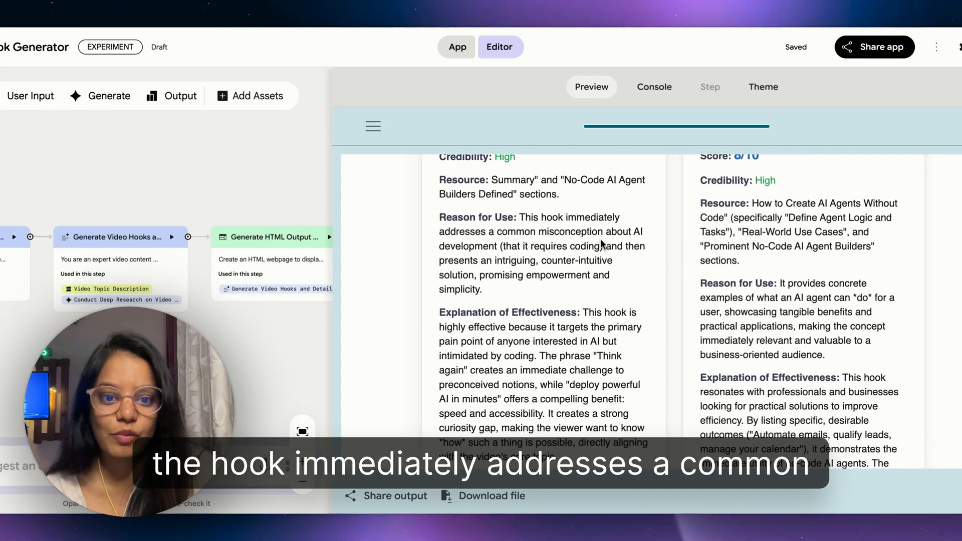
pyautogui.scroll(-5, 610, 247)
pyautogui.scroll(-9, 610, 245)
pyautogui.scroll(-5, 611, 244)
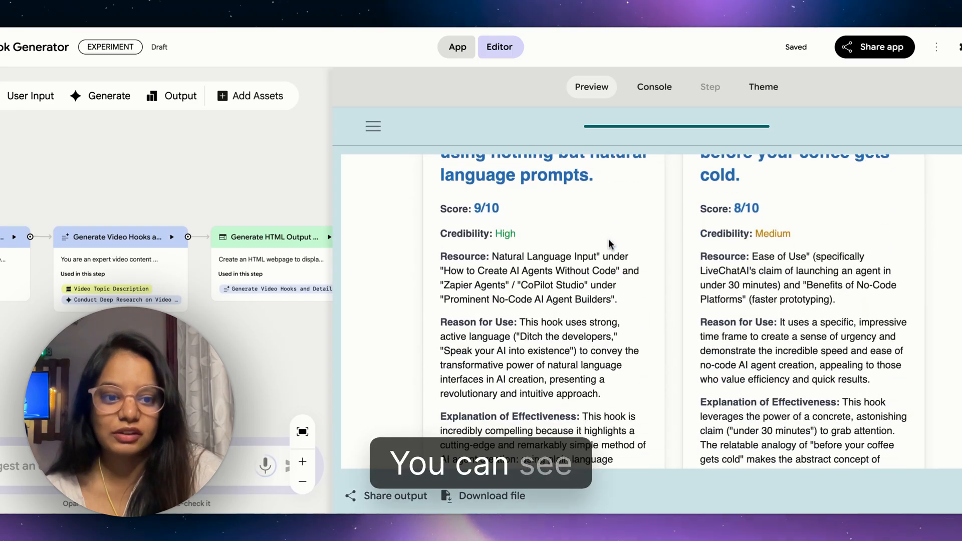
pyautogui.scroll(-5, 609, 245)
pyautogui.scroll(9, 590, 214)
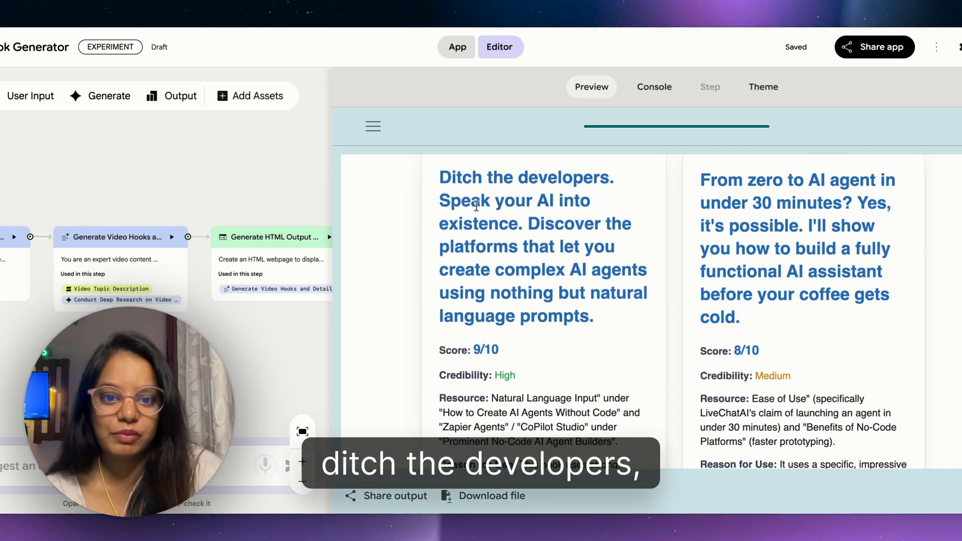
pyautogui.scroll(1, 476, 205)
pyautogui.scroll(-2, 530, 289)
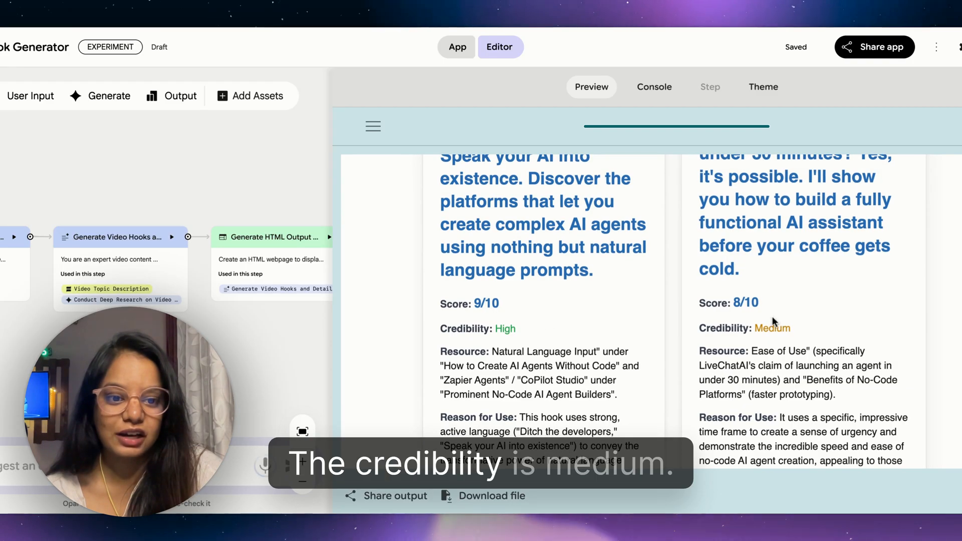
pyautogui.scroll(1, 768, 330)
pyautogui.scroll(2, 769, 329)
pyautogui.scroll(4, 769, 330)
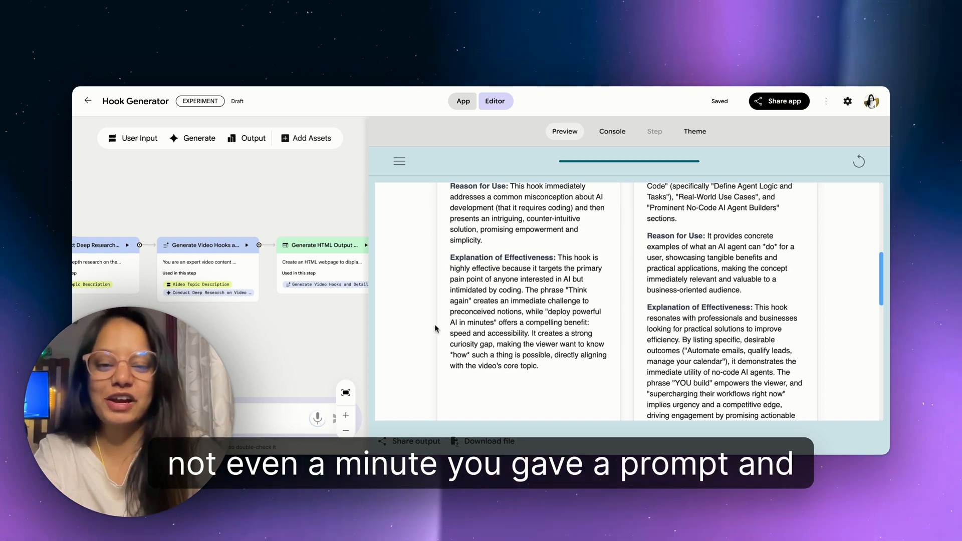
pyautogui.scroll(3, 435, 329)
pyautogui.scroll(5, 434, 329)
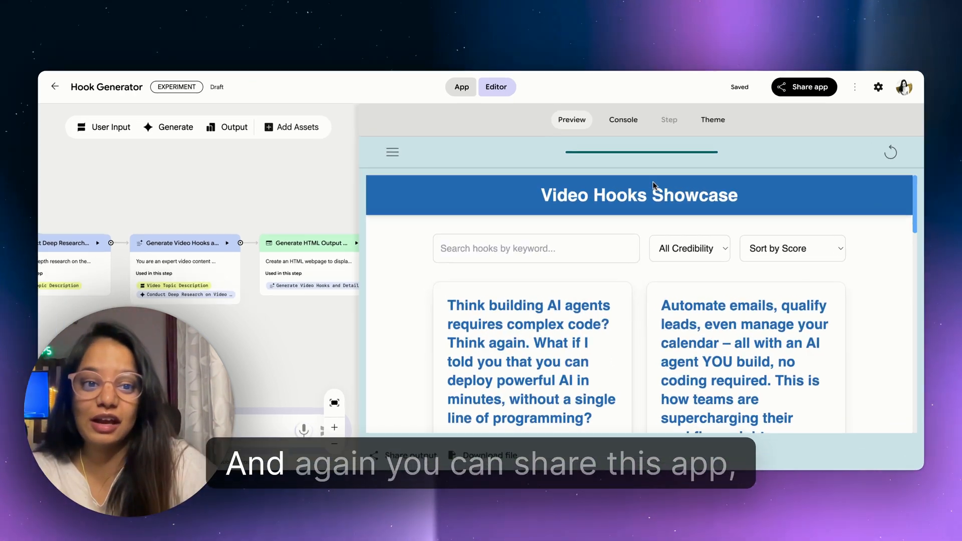
# - Dismiss the Share dialog and expand the Input, gemini-2.5-flash and web search steps in the Console log
pyautogui.click(806, 87)
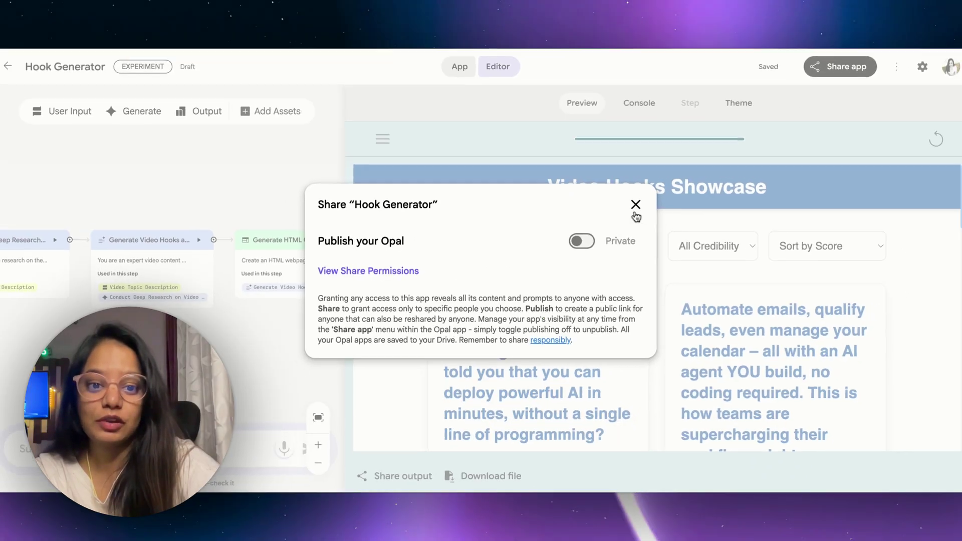
pyautogui.click(651, 198)
pyautogui.click(614, 133)
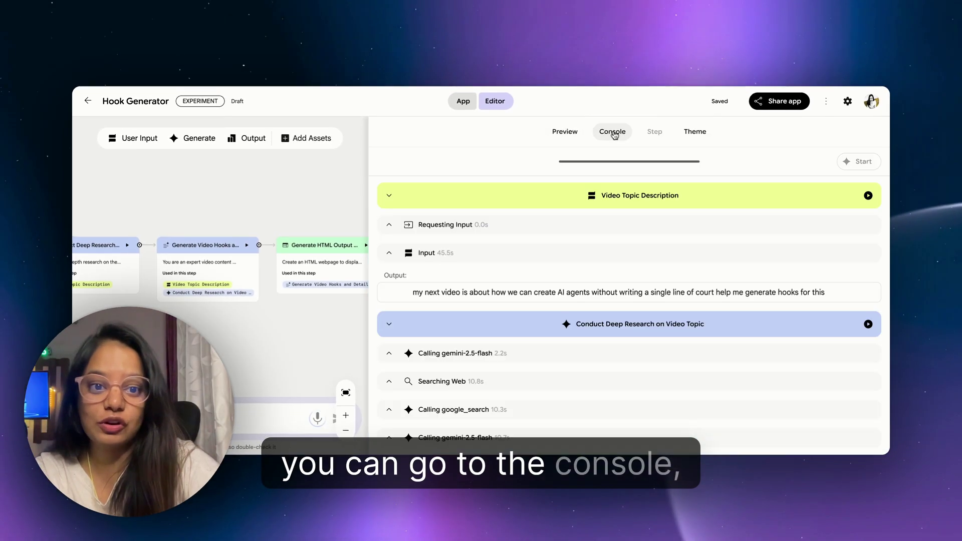
pyautogui.scroll(-1, 554, 278)
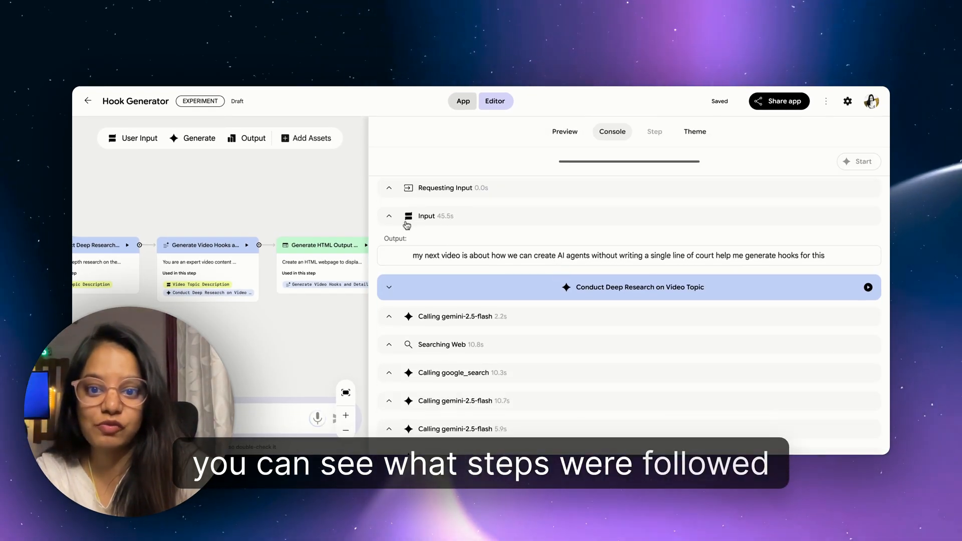
pyautogui.click(390, 217)
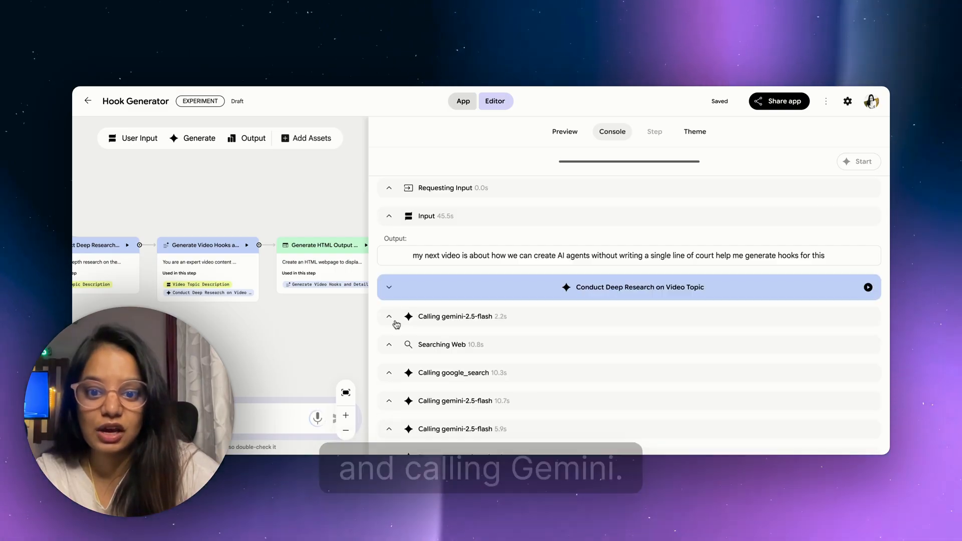
pyautogui.click(493, 316)
pyautogui.scroll(-2, 456, 377)
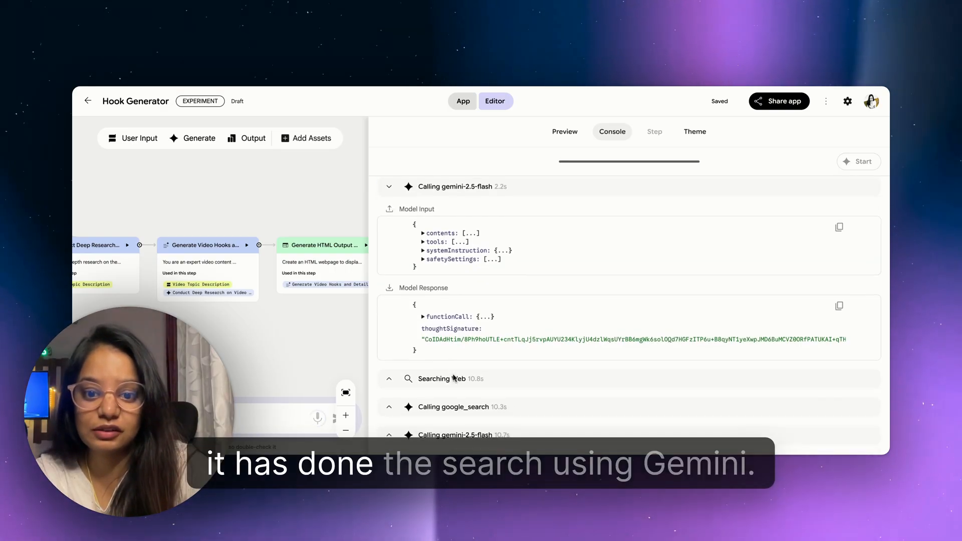
pyautogui.scroll(-1, 444, 380)
pyautogui.click(390, 328)
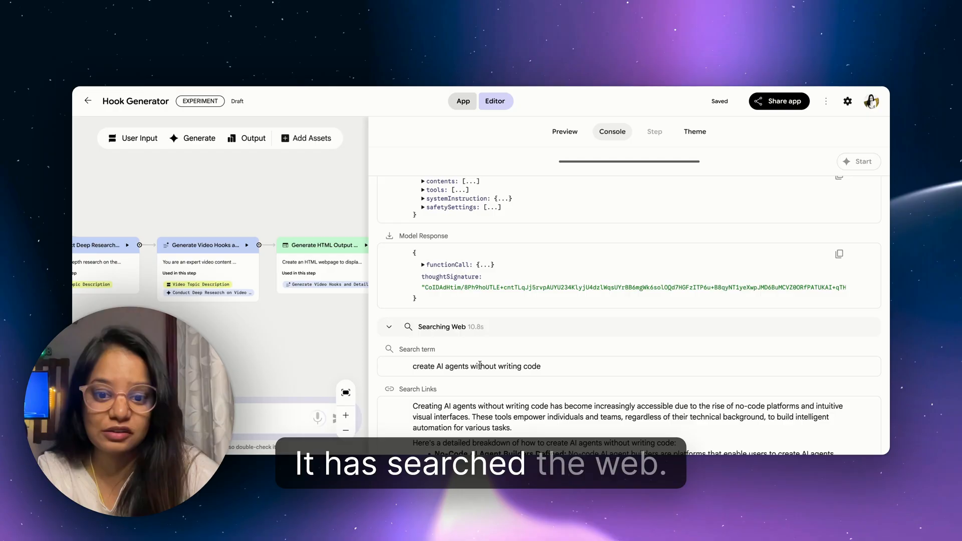
pyautogui.scroll(-3, 479, 365)
pyautogui.scroll(-2, 479, 365)
pyautogui.scroll(-3, 479, 366)
pyautogui.scroll(-3, 479, 365)
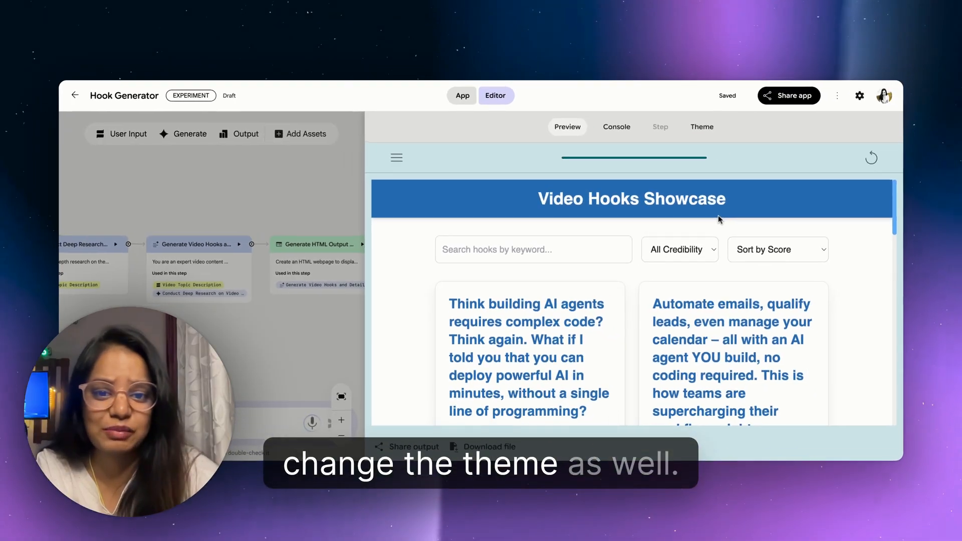
# - Browse the side drawer, then filter hooks to High credibility sorted by score high to low
pyautogui.click(398, 159)
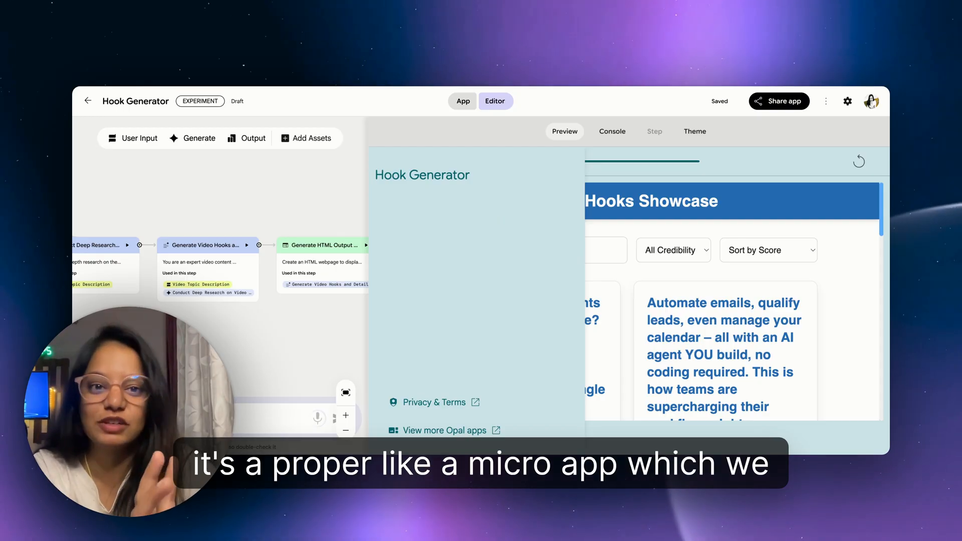
pyautogui.click(658, 182)
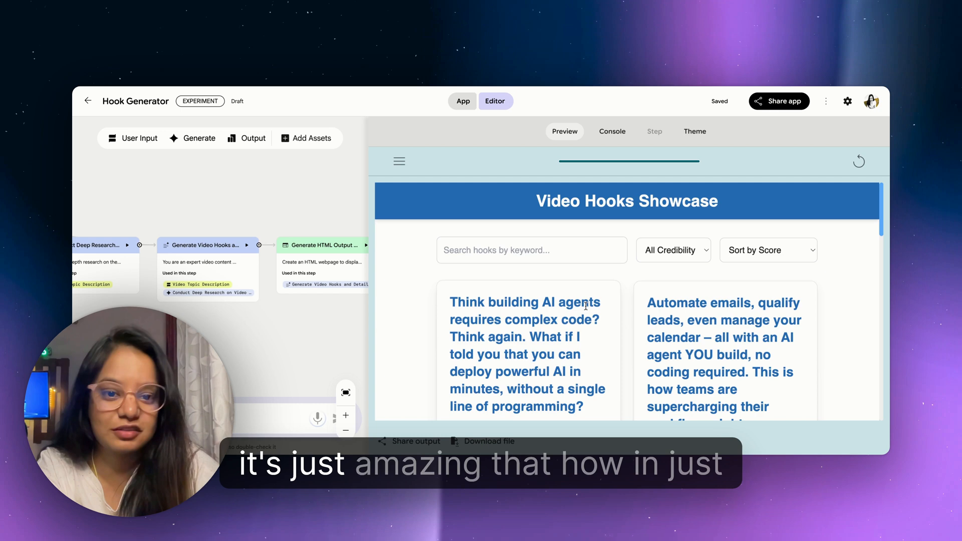
pyautogui.scroll(-5, 586, 306)
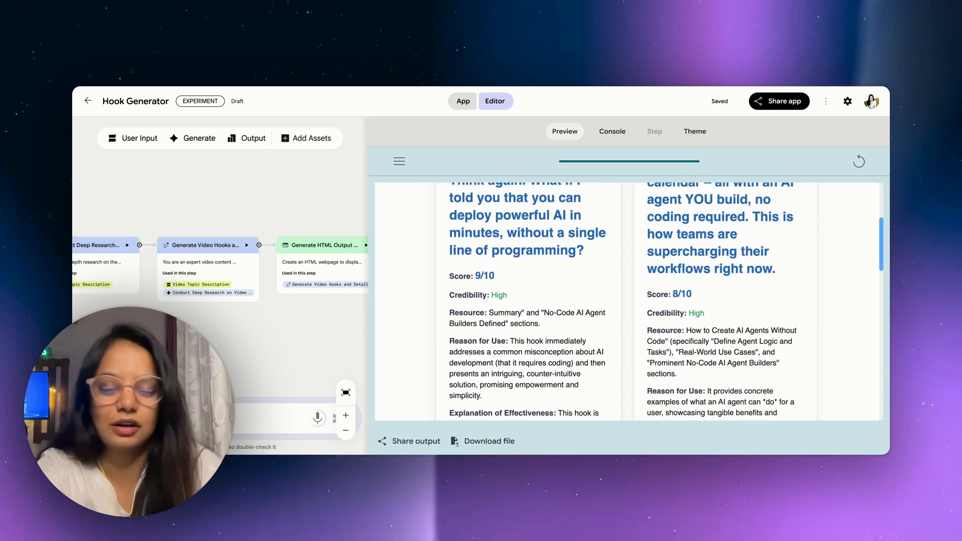
pyautogui.scroll(5, 585, 306)
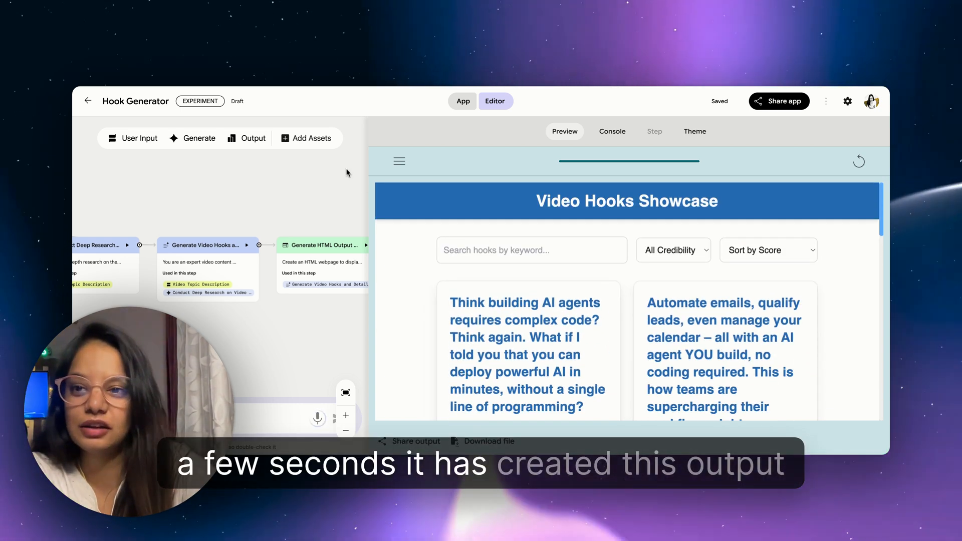
pyautogui.scroll(-3, 533, 304)
pyautogui.scroll(3, 533, 304)
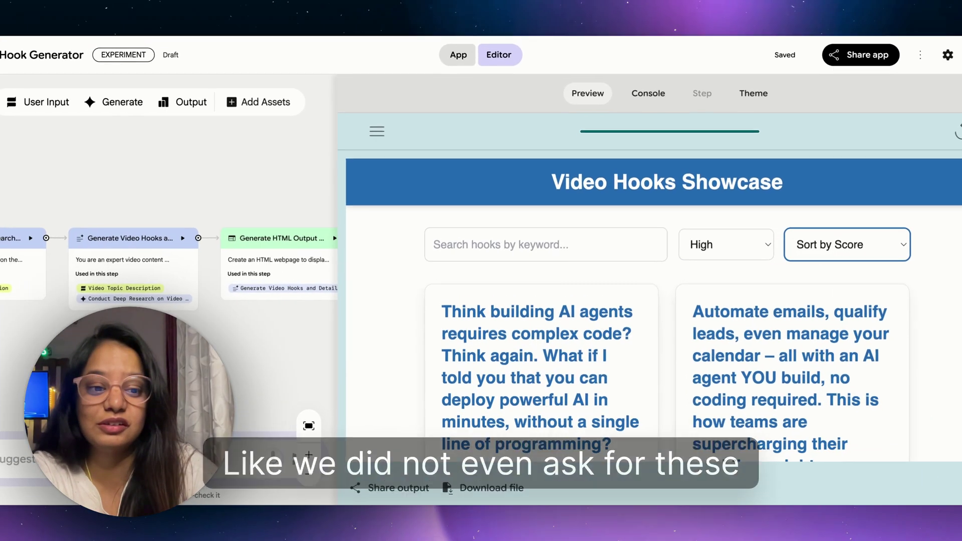
pyautogui.press('Down')
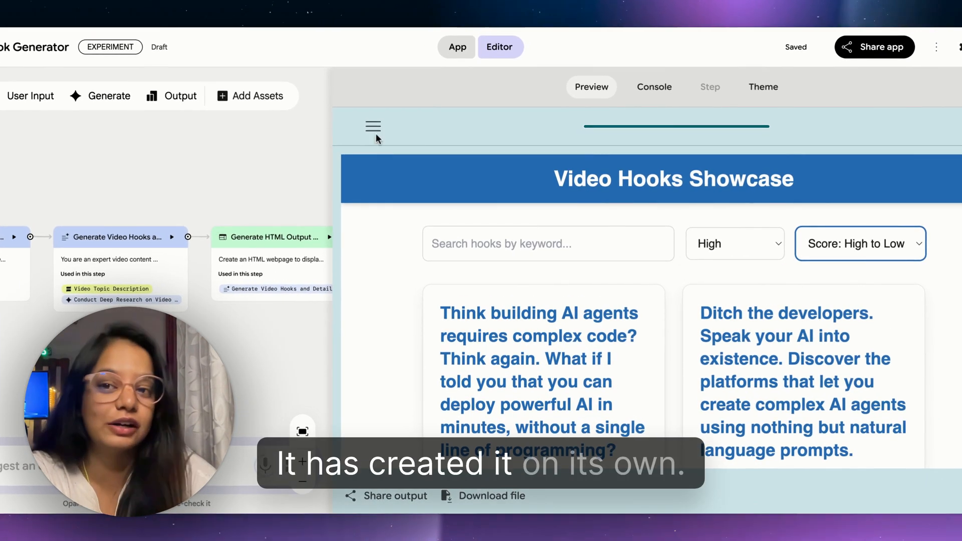